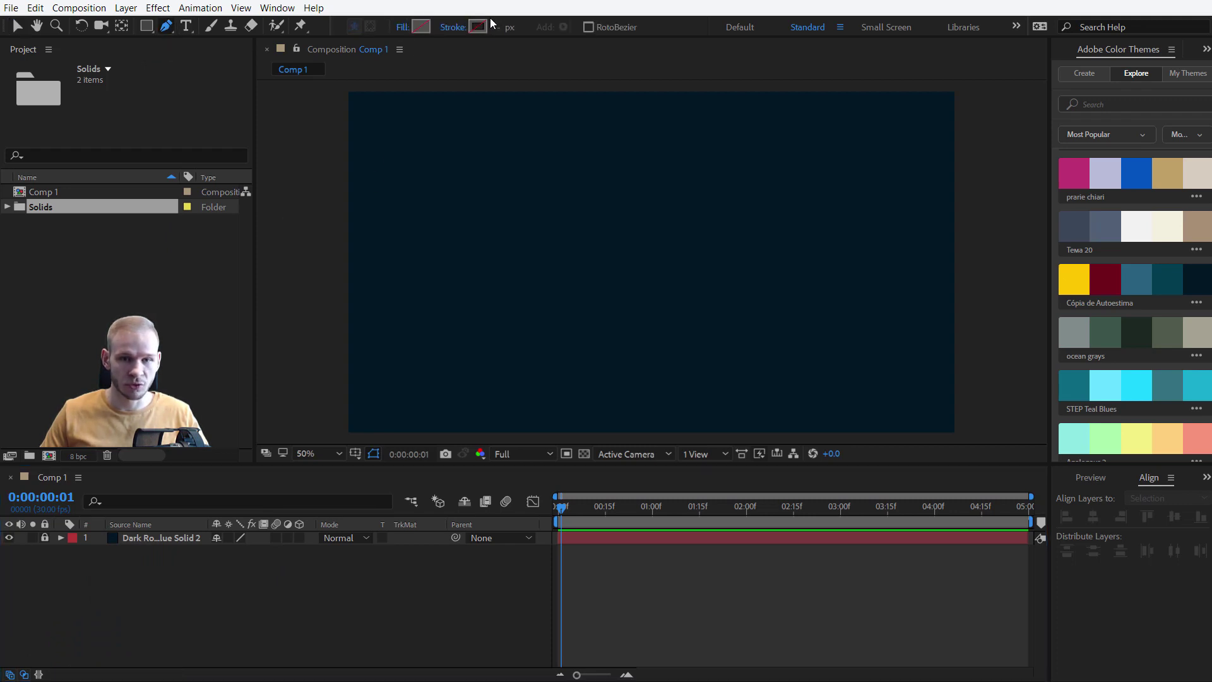
Step: Draw a level horizontal line with the Pen tool and move its anchor point onto the line
left_click(566, 267)
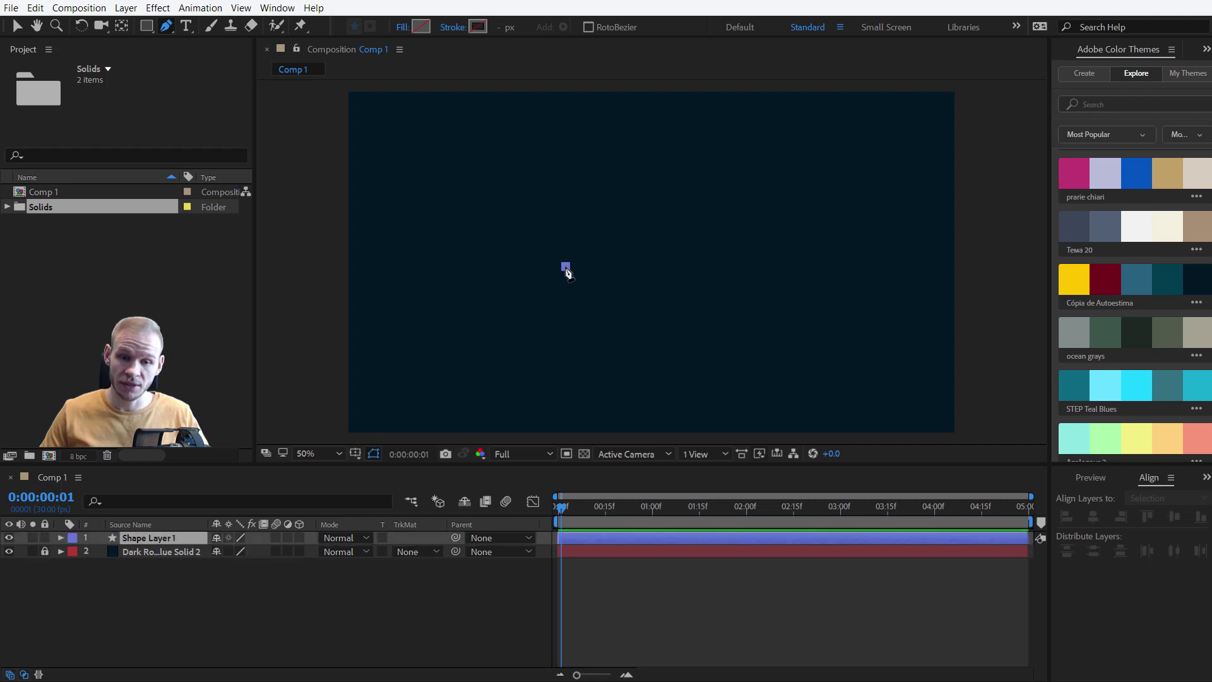
left_click(743, 280, "shift")
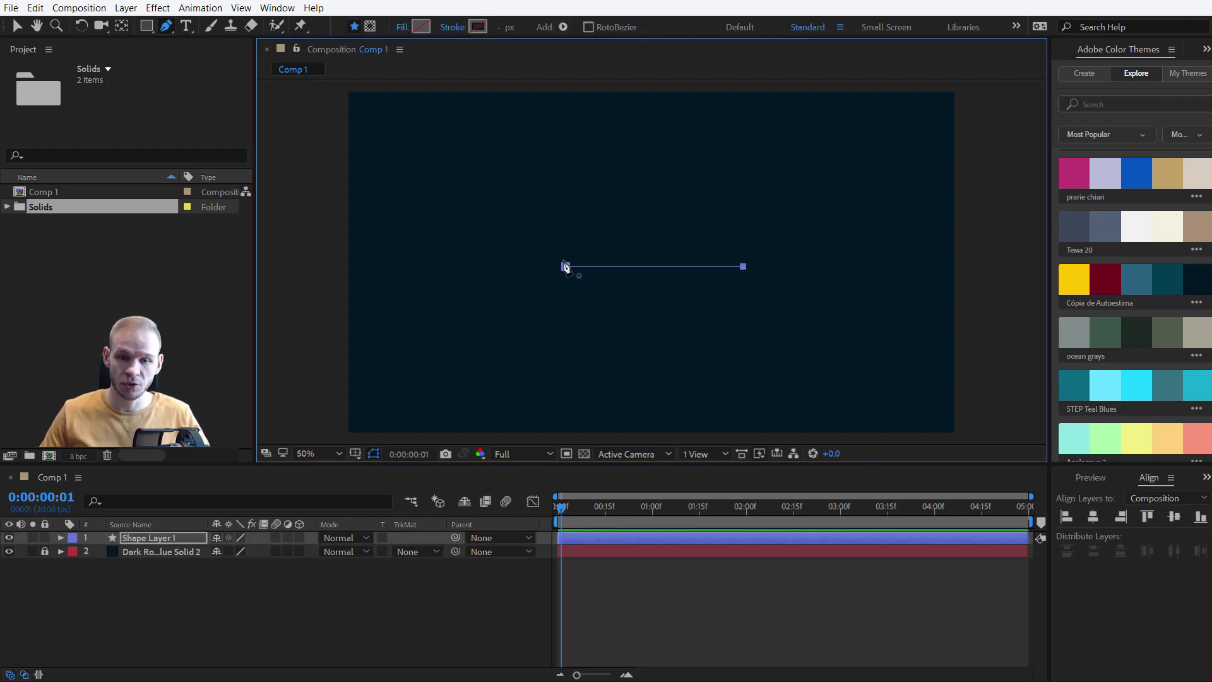
left_click(176, 539)
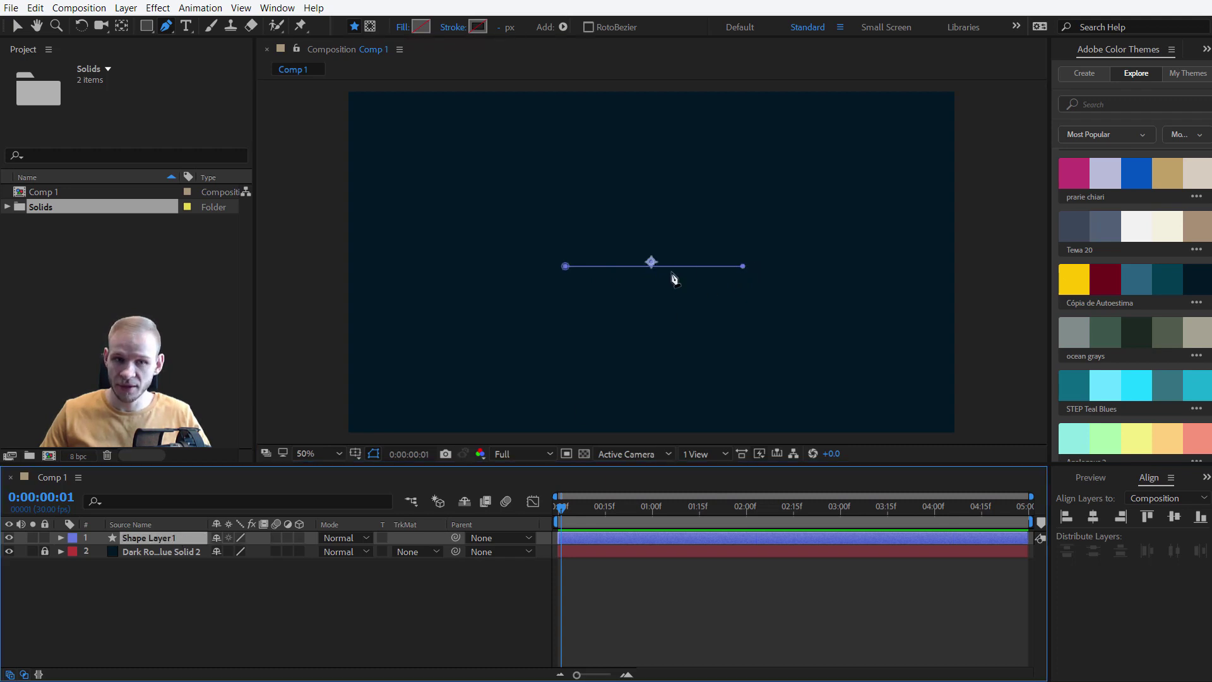
scroll(662, 272, "up", 2)
scroll(663, 272, "down", 2)
scroll(662, 272, "up", 2)
key("y")
left_click_drag(652, 264, 653, 272)
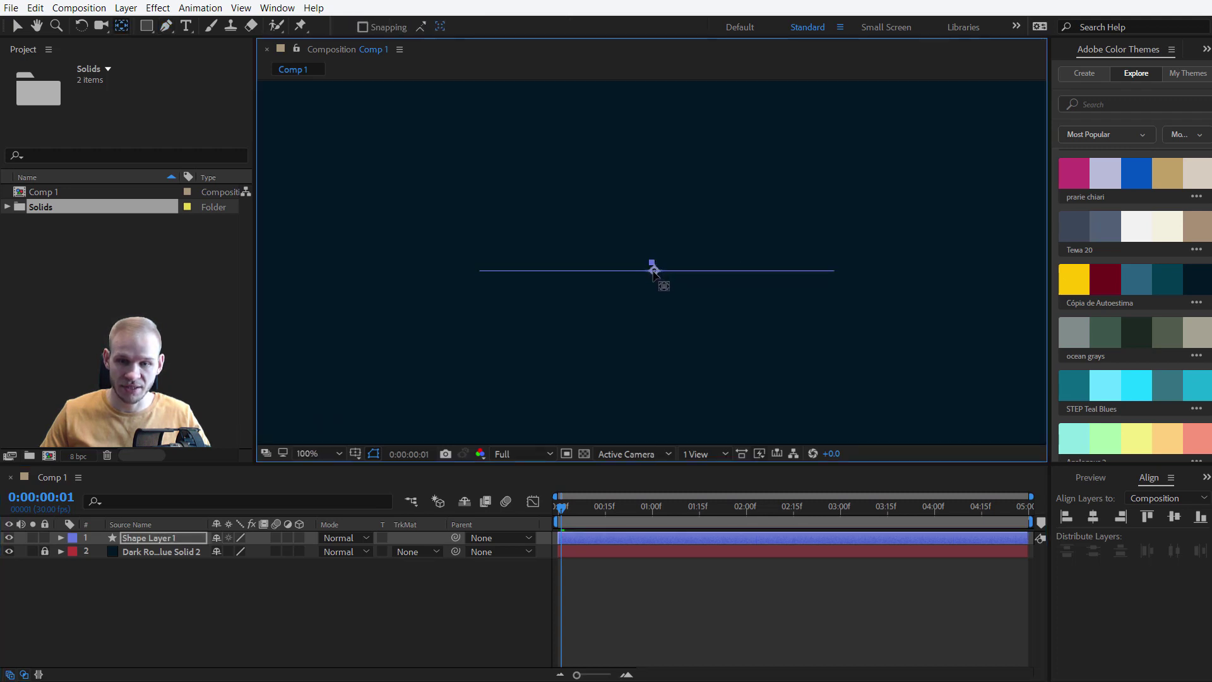
Step: Enable Stroke 1 in Shape Layer 1's Shape 1 group so the line shows a 17 px white stroke
left_click(61, 538)
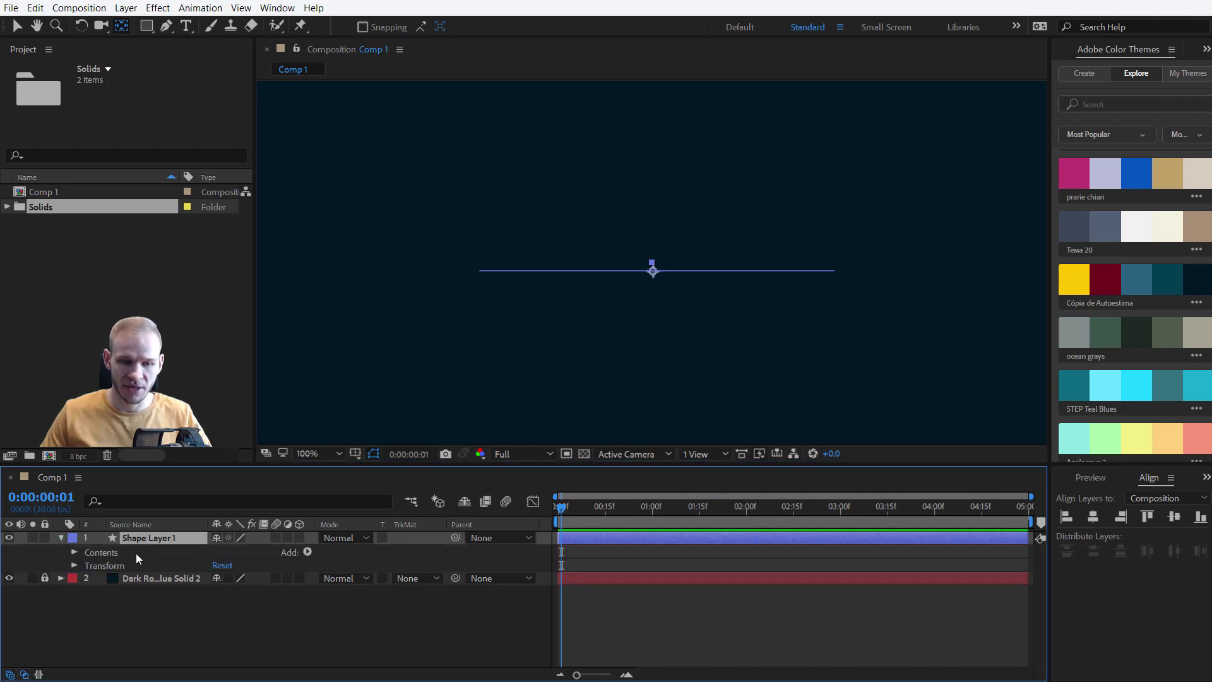
left_click(73, 553)
left_click(107, 570)
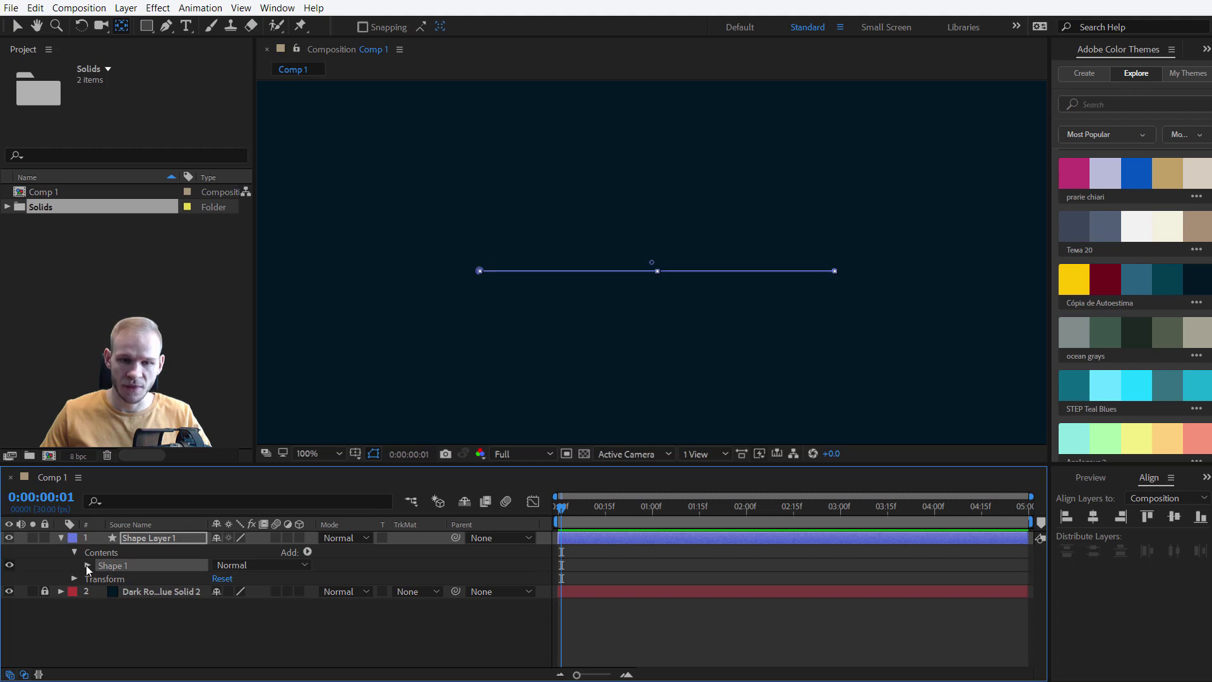
left_click(87, 565)
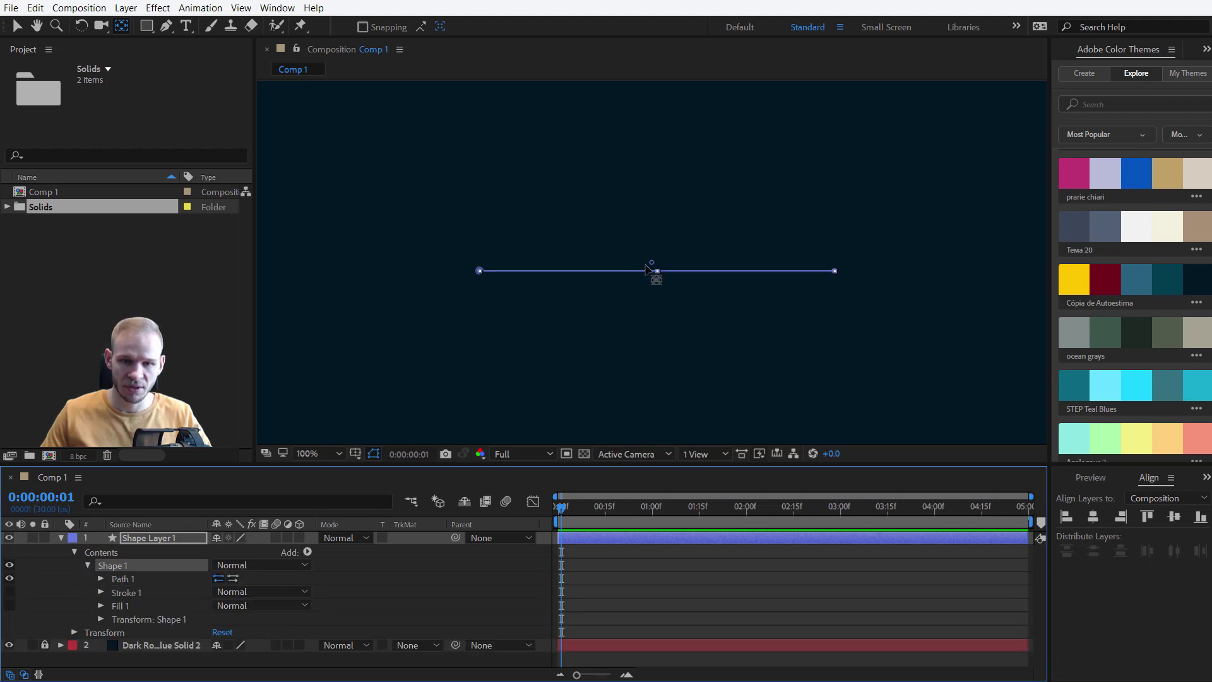
left_click(131, 594)
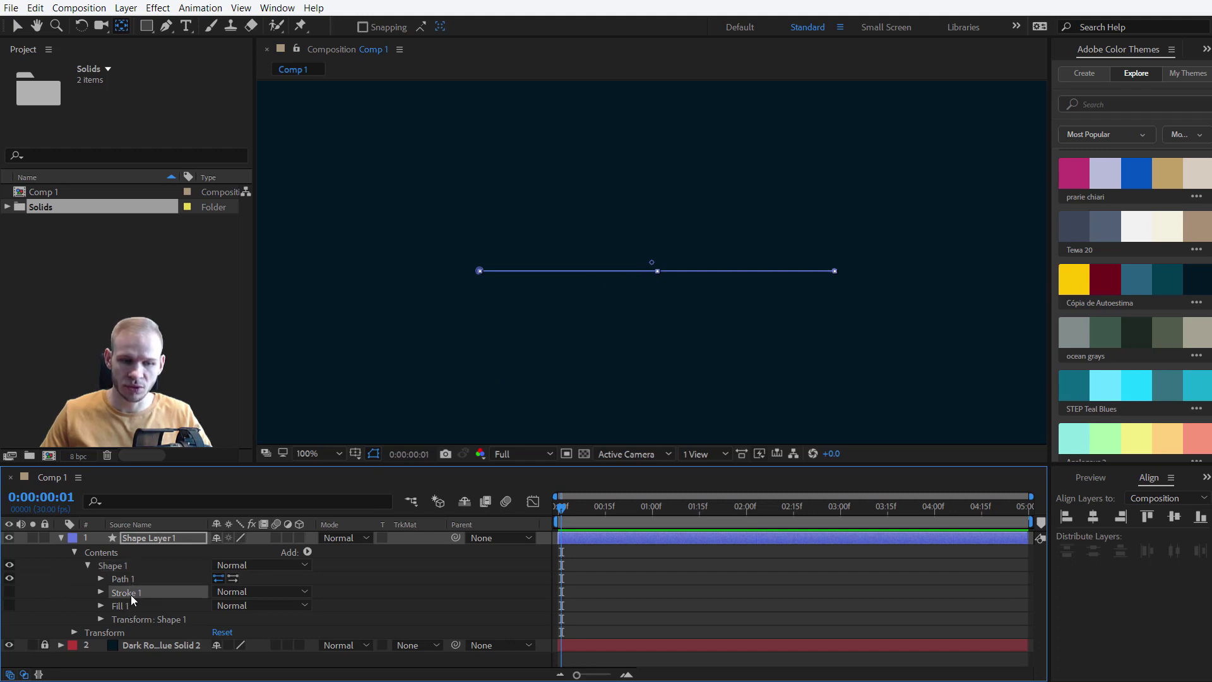
left_click(9, 592)
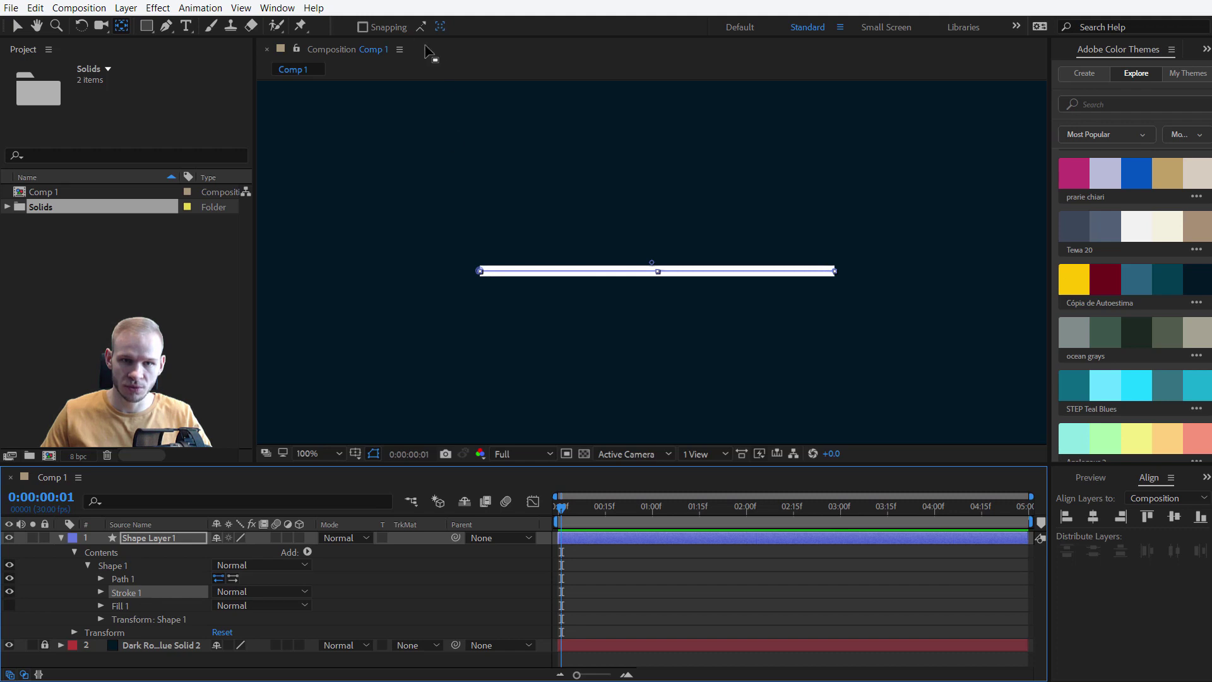
left_click(147, 26)
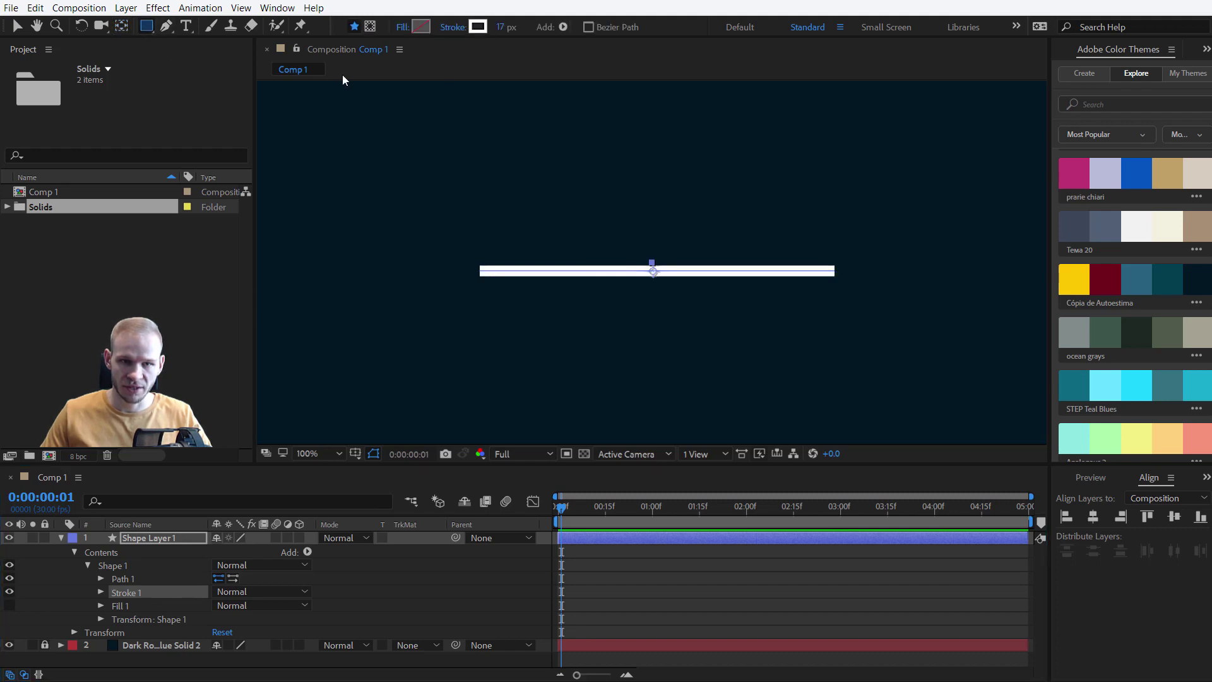
left_click(101, 592)
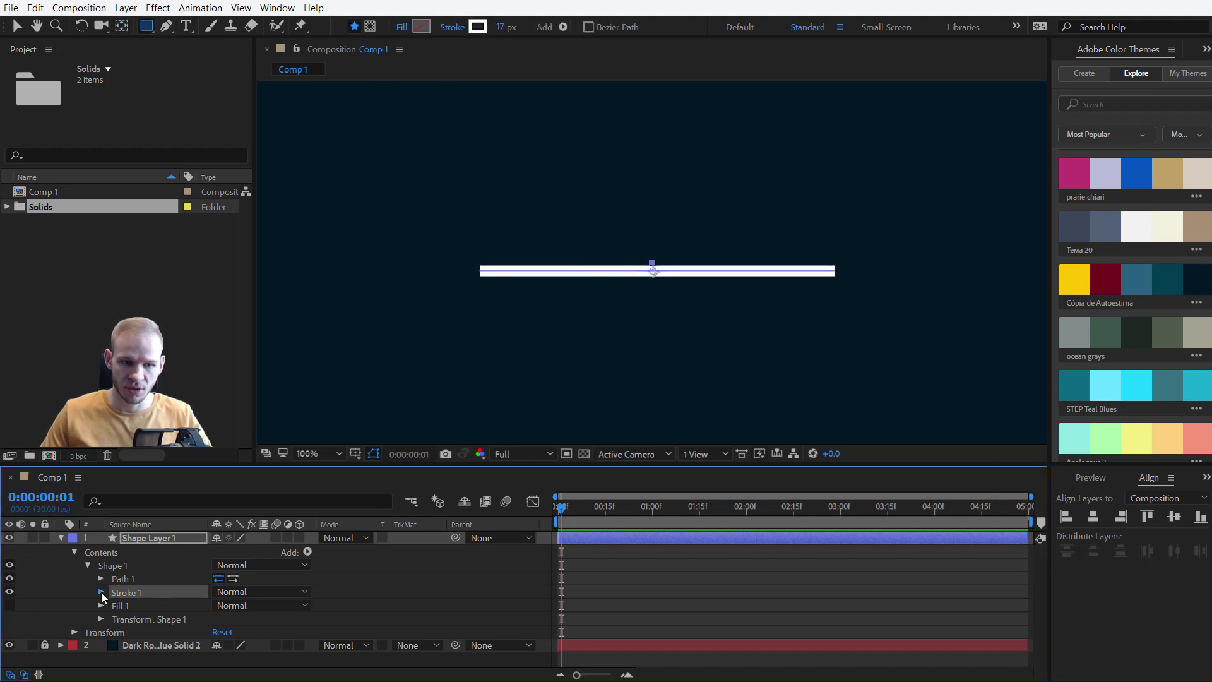
Step: Make the stroke yellow from the theme swatch, give it Round Cap ends and a width of about 31
left_click(241, 580)
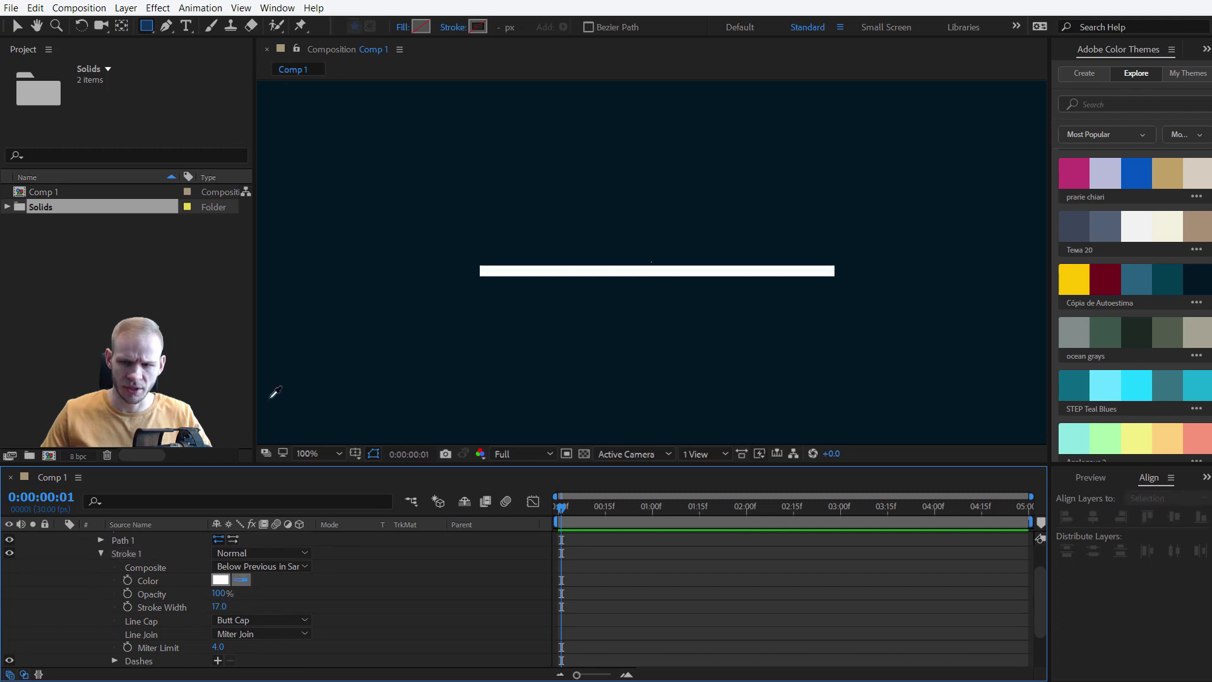
left_click(1074, 273)
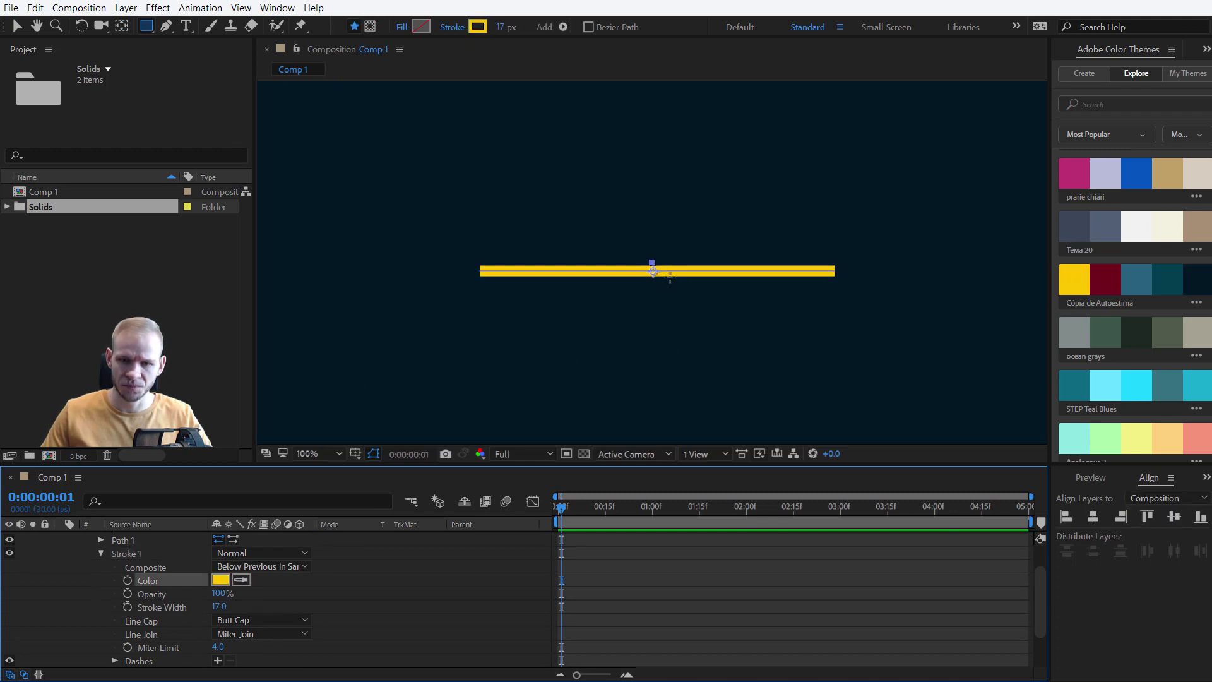
left_click_drag(217, 606, 321, 605)
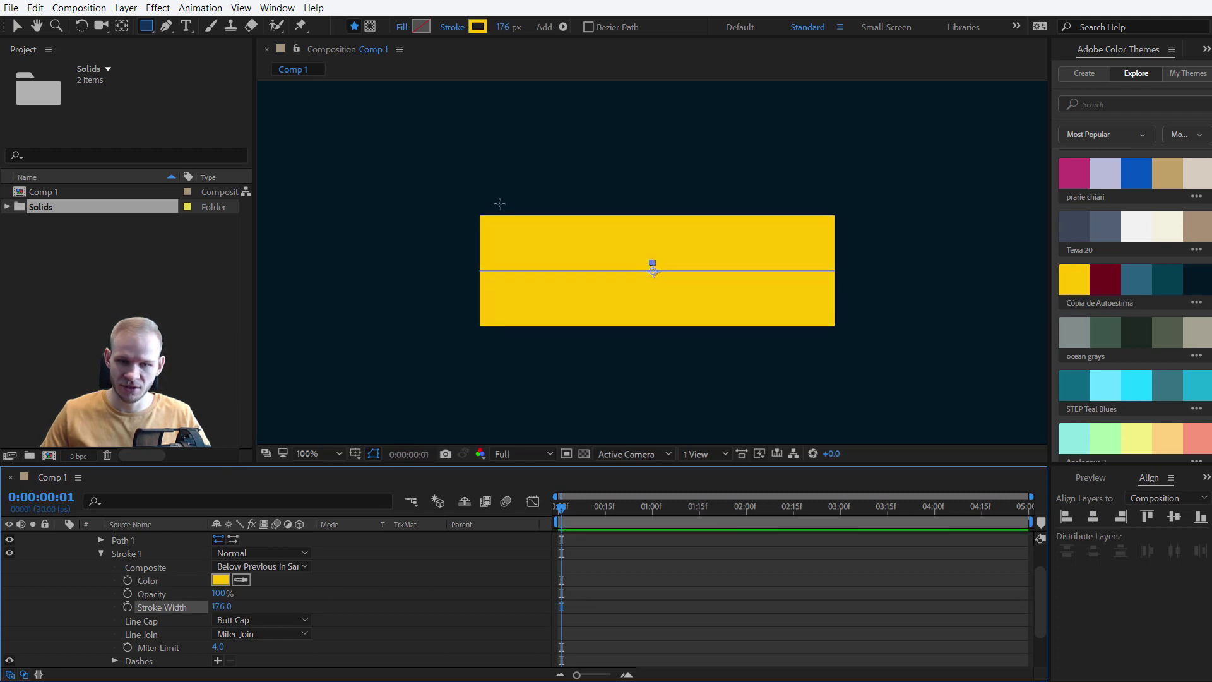
left_click(255, 620)
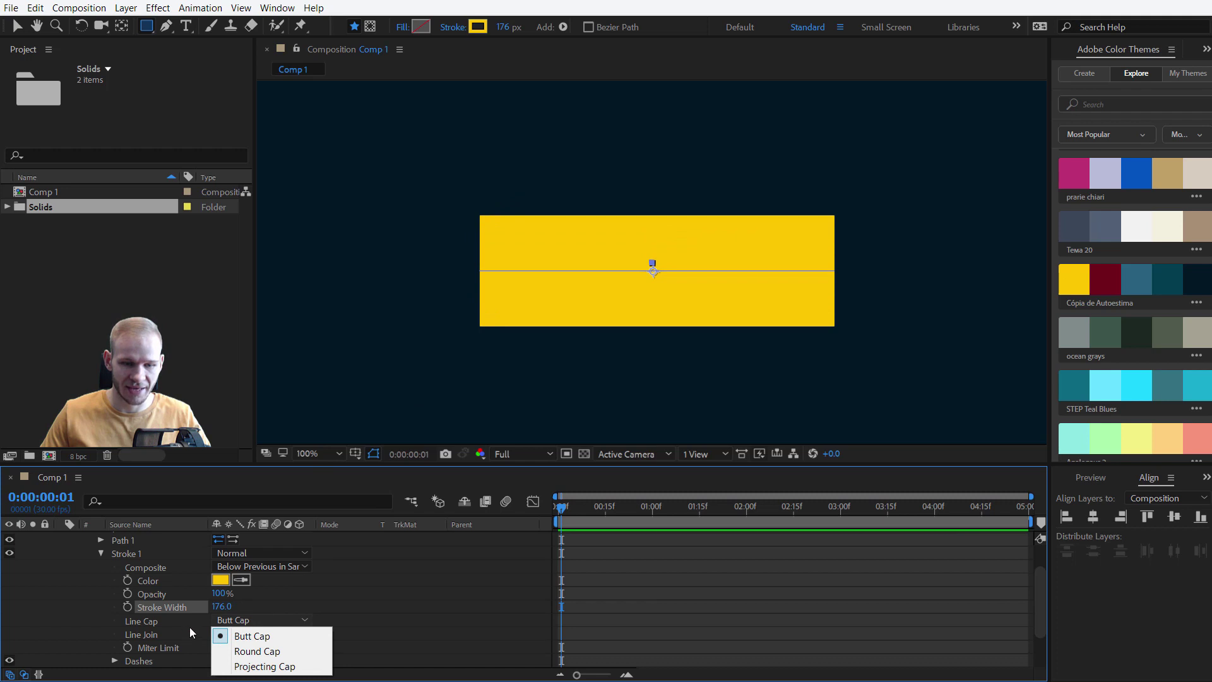
left_click(257, 650)
left_click_drag(221, 606, 112, 606)
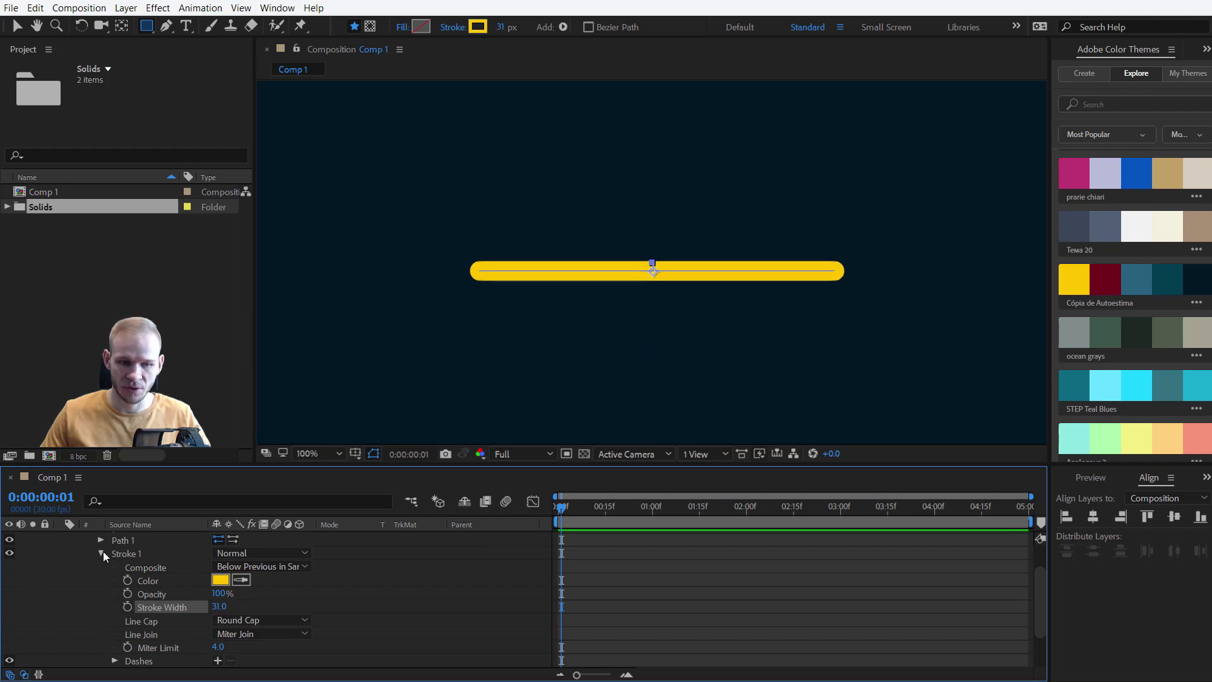
left_click(103, 552)
left_click(138, 580)
left_click(143, 605)
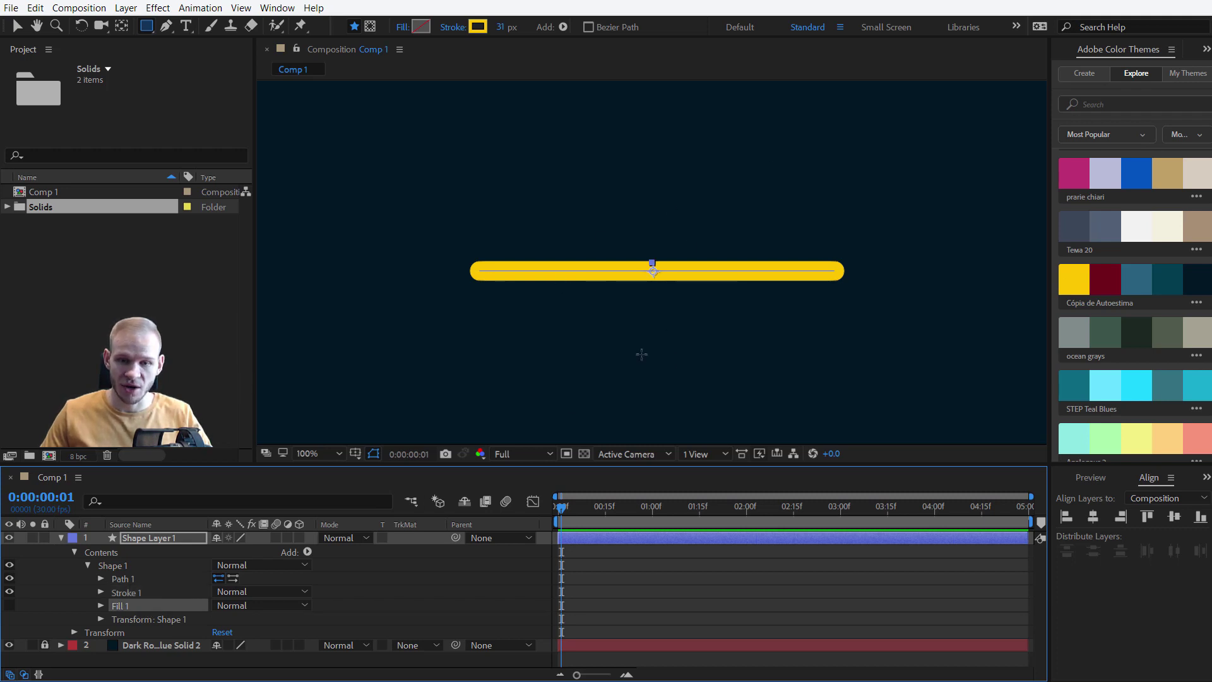
Step: Add a Twist operator below Fill 1 and raise its Angle to 845
left_click(308, 553)
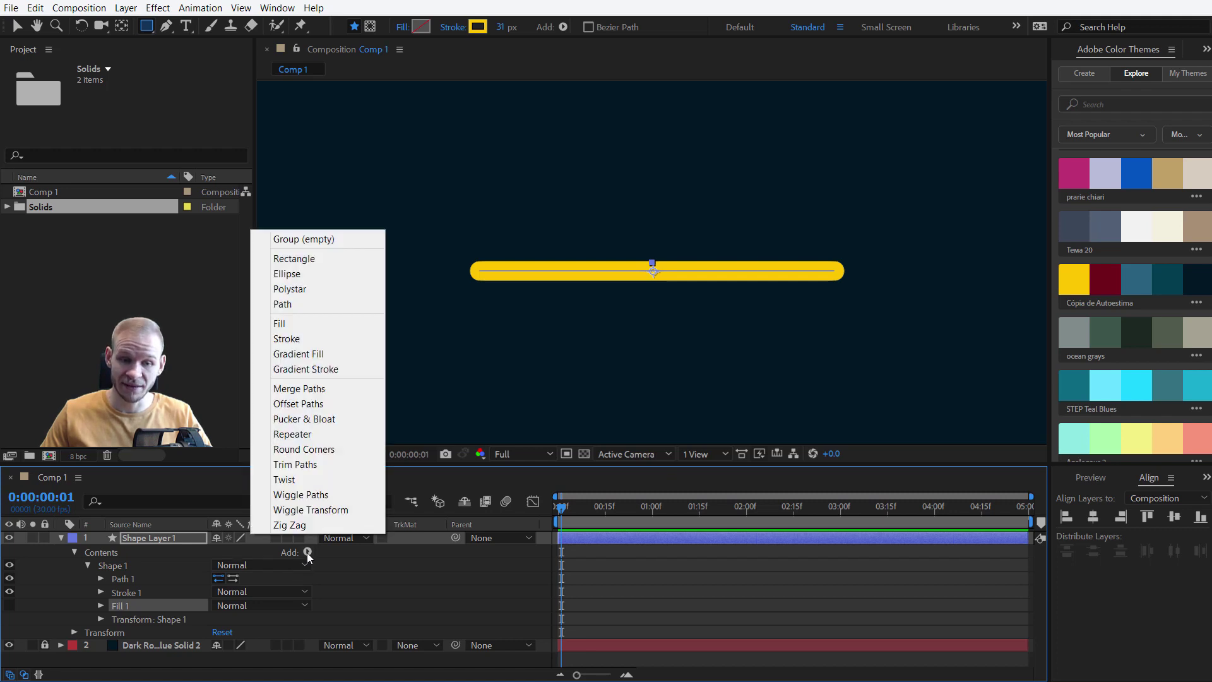
left_click(327, 479)
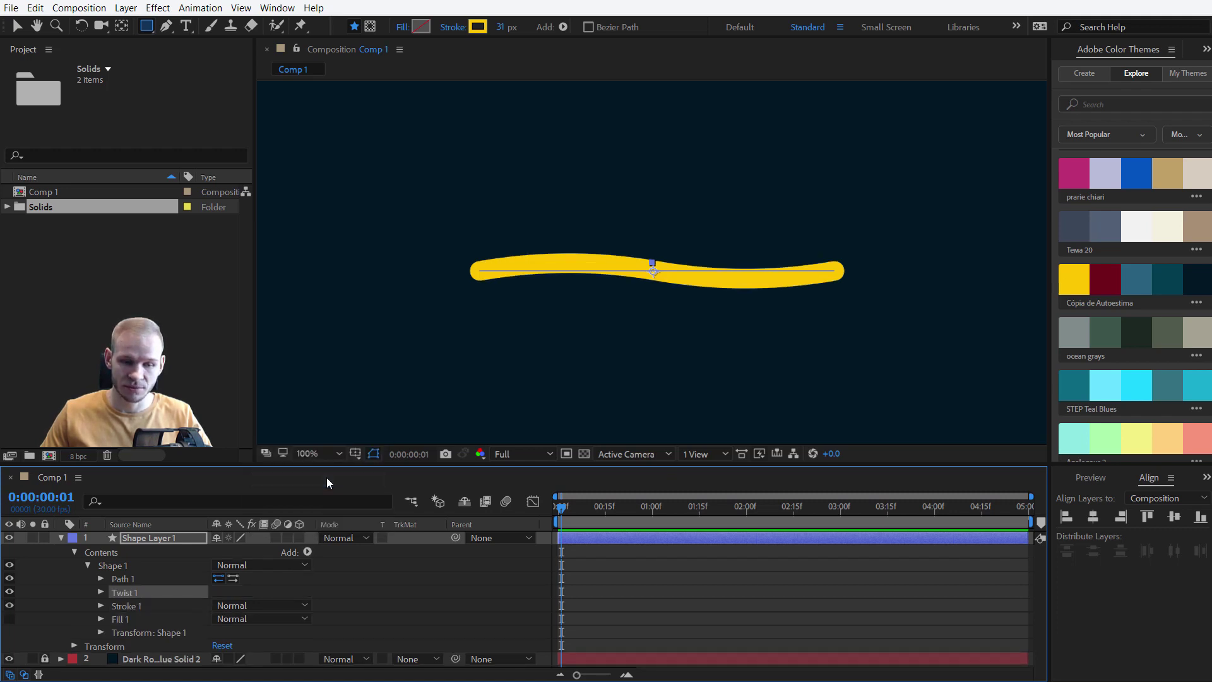
left_click_drag(145, 594, 152, 623)
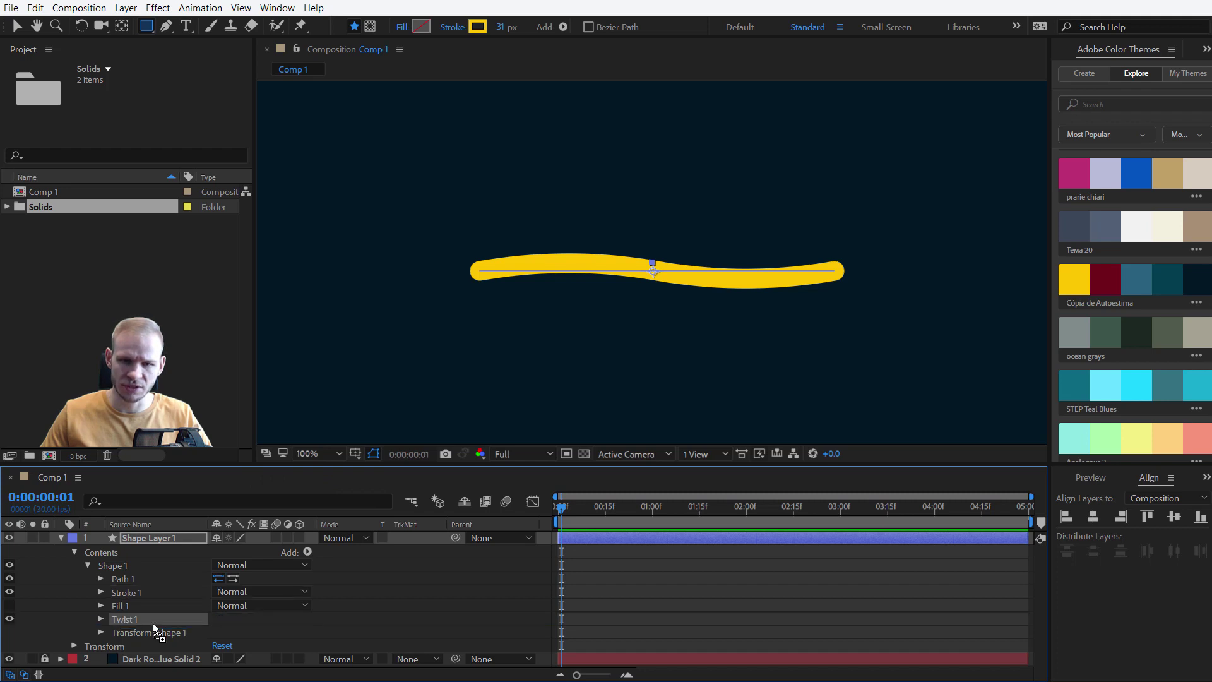
left_click(103, 622)
mouse_move(215, 631)
left_mouse_down()
mouse_move(670, 593)
mouse_move(867, 549)
mouse_move(588, 593)
left_mouse_up()
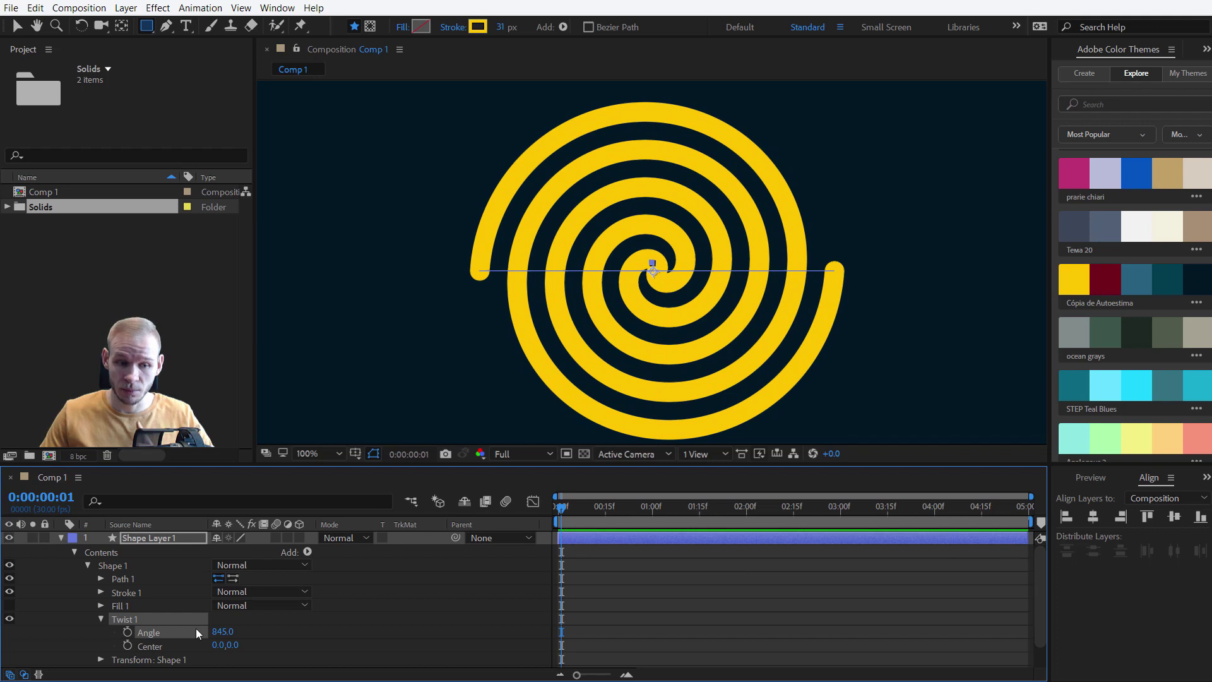
Step: Hide the red Fill 1 and keep the yellow Stroke 1 visible
left_click(9, 606)
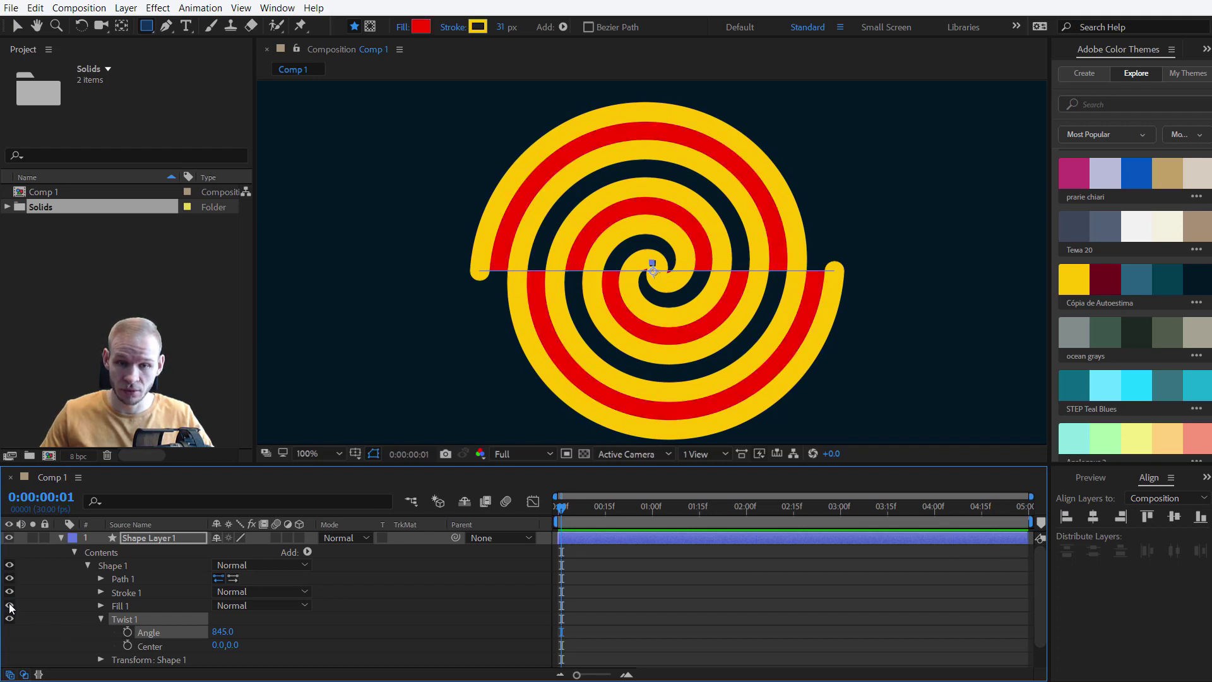
left_click(9, 591)
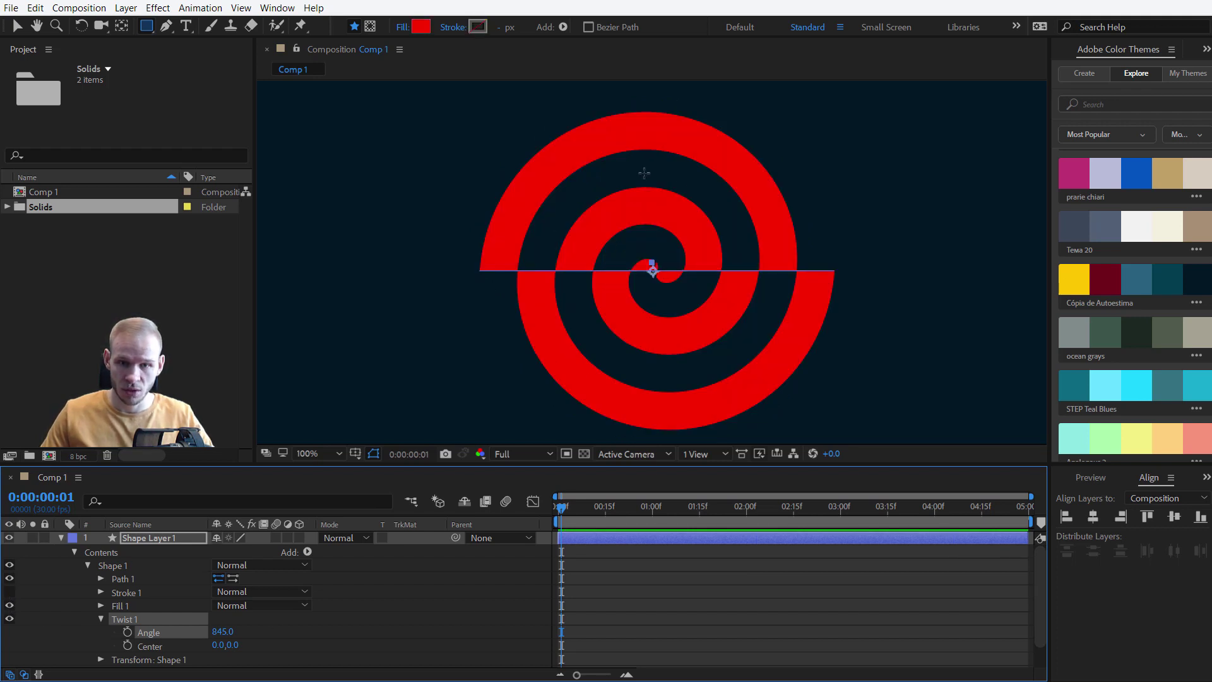
left_click(10, 605)
left_click(10, 592)
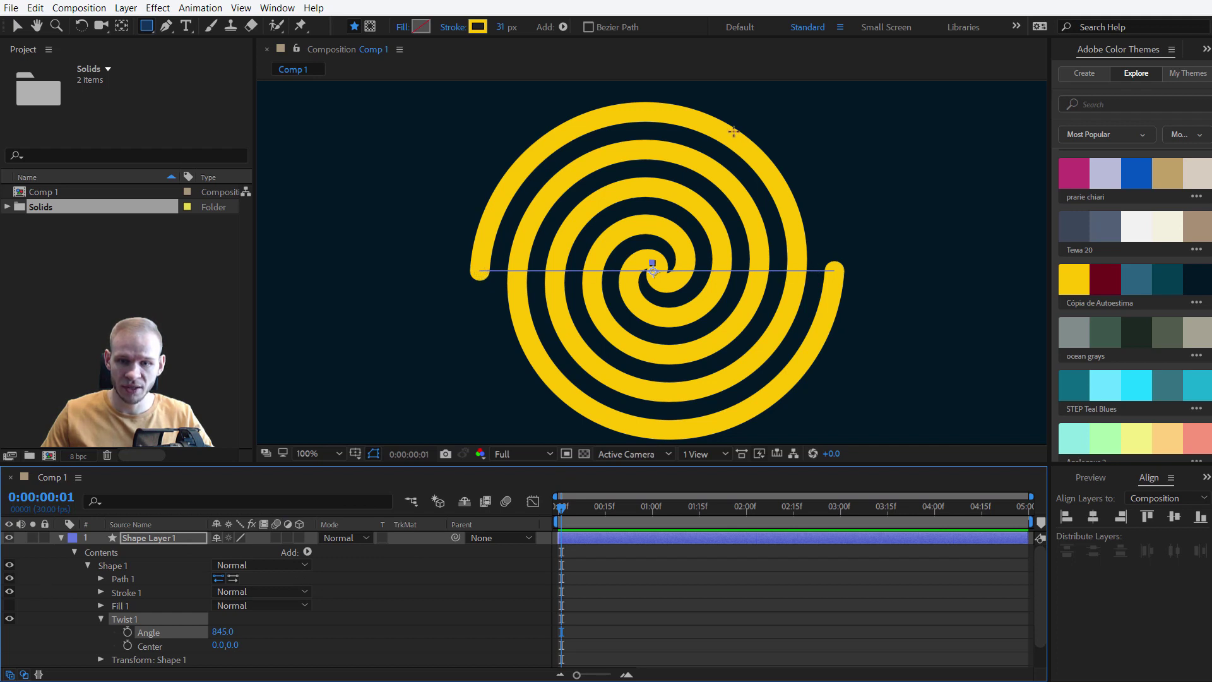
Step: Raise the Twist angle to 1266 and thin the stroke to 24 px
mouse_move(224, 634)
left_mouse_down()
mouse_move(316, 635)
mouse_move(252, 635)
left_mouse_up()
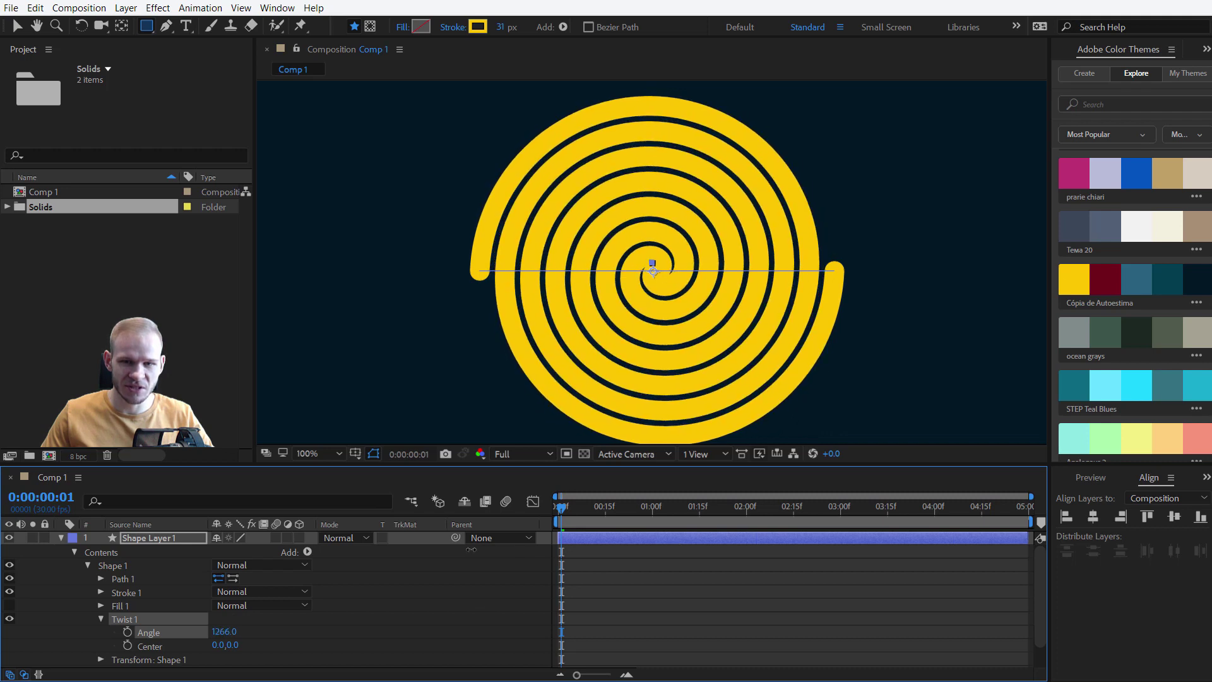
mouse_move(498, 28)
left_mouse_down()
mouse_move(467, 29)
mouse_move(483, 28)
left_mouse_up()
scroll(625, 307, "down", 2)
left_click_drag(636, 508, 531, 502)
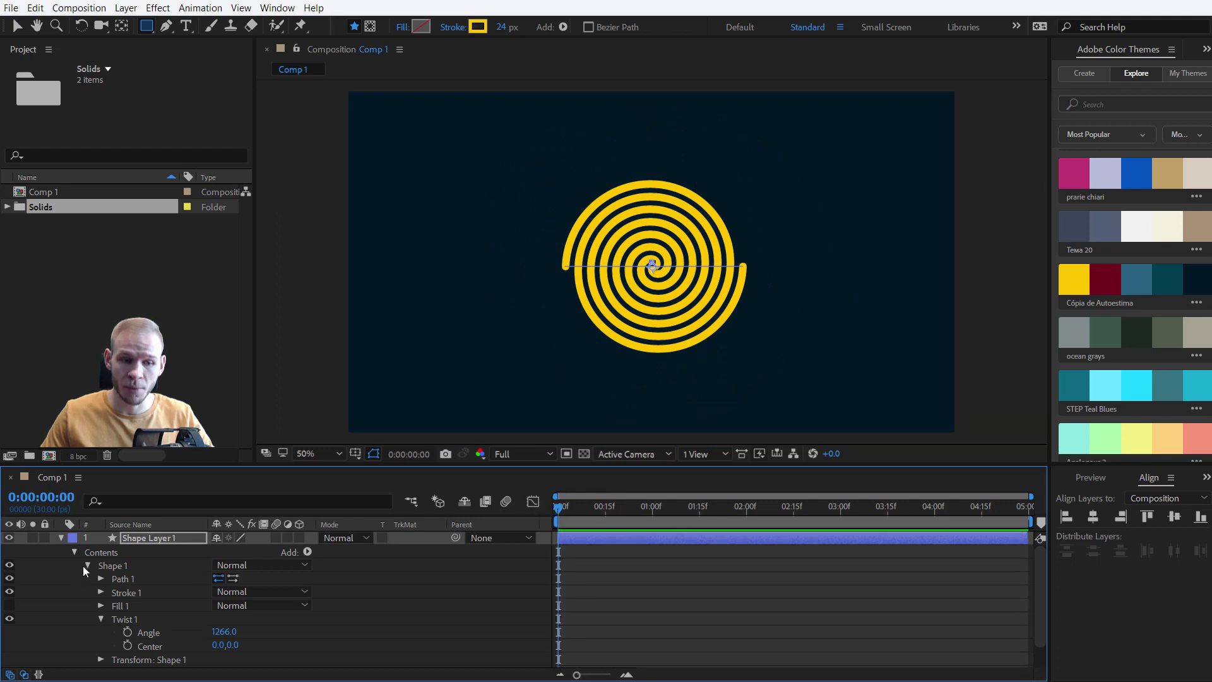
left_click(100, 619)
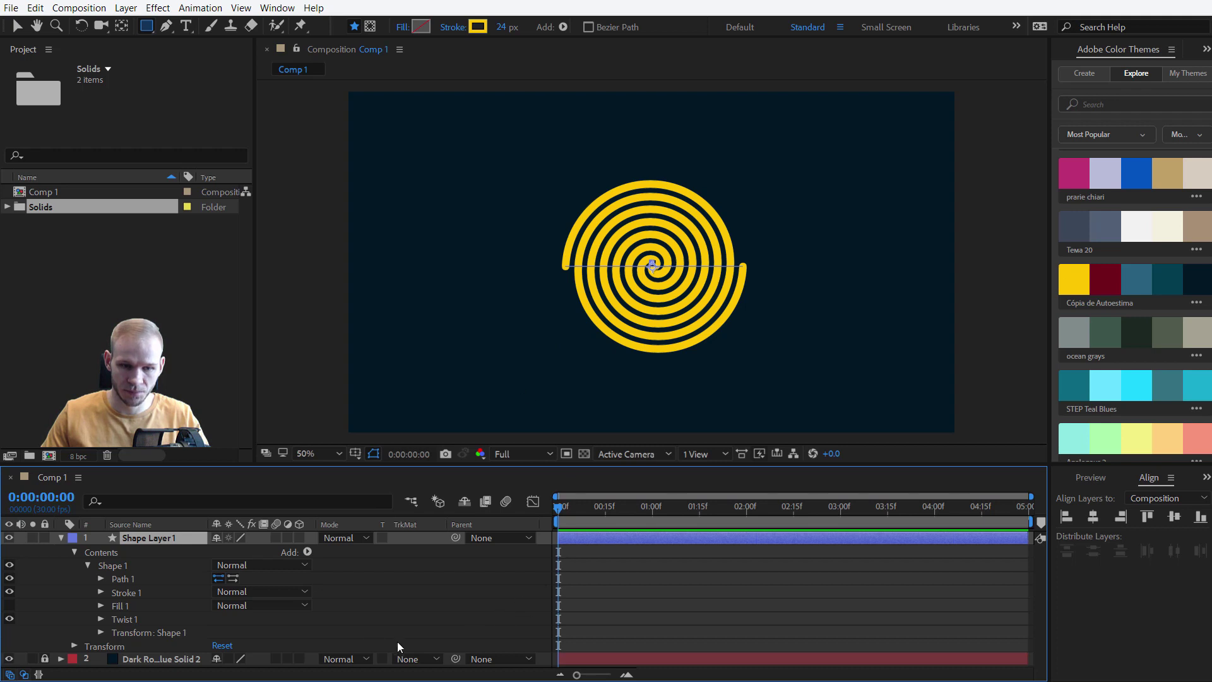
left_click(307, 552)
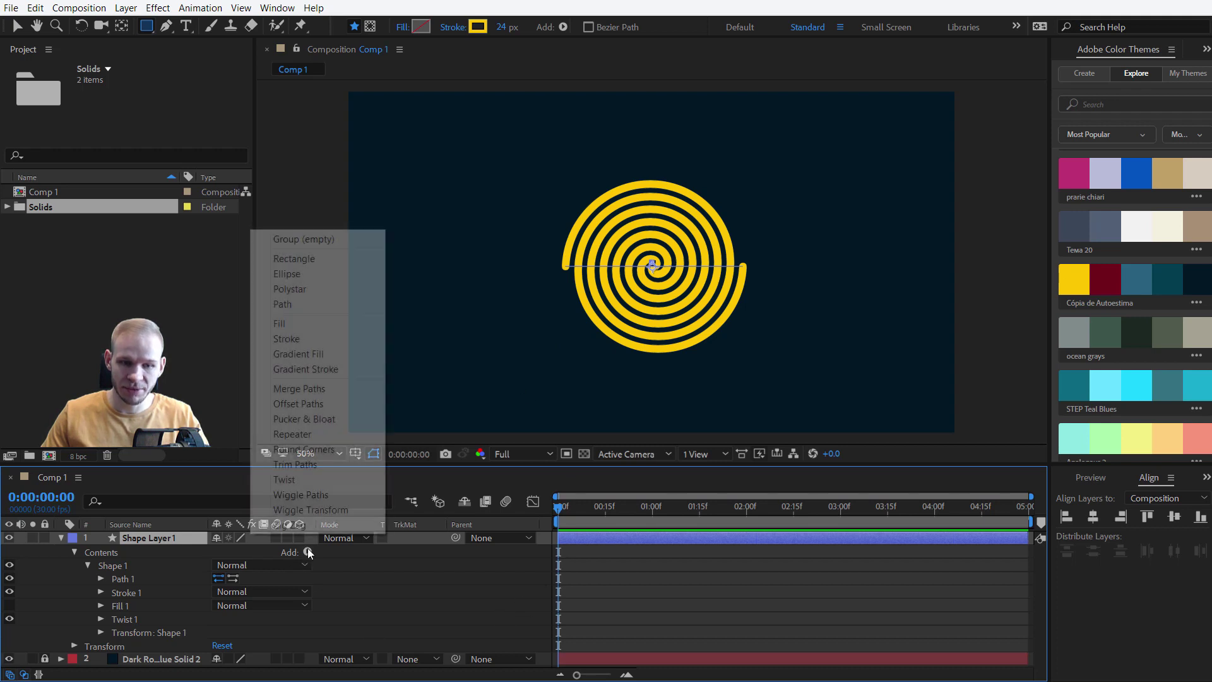
Step: Add Trim Paths above Shape 1's transform and lower its End to about 74%
left_click(323, 463)
left_click_drag(124, 646, 123, 613)
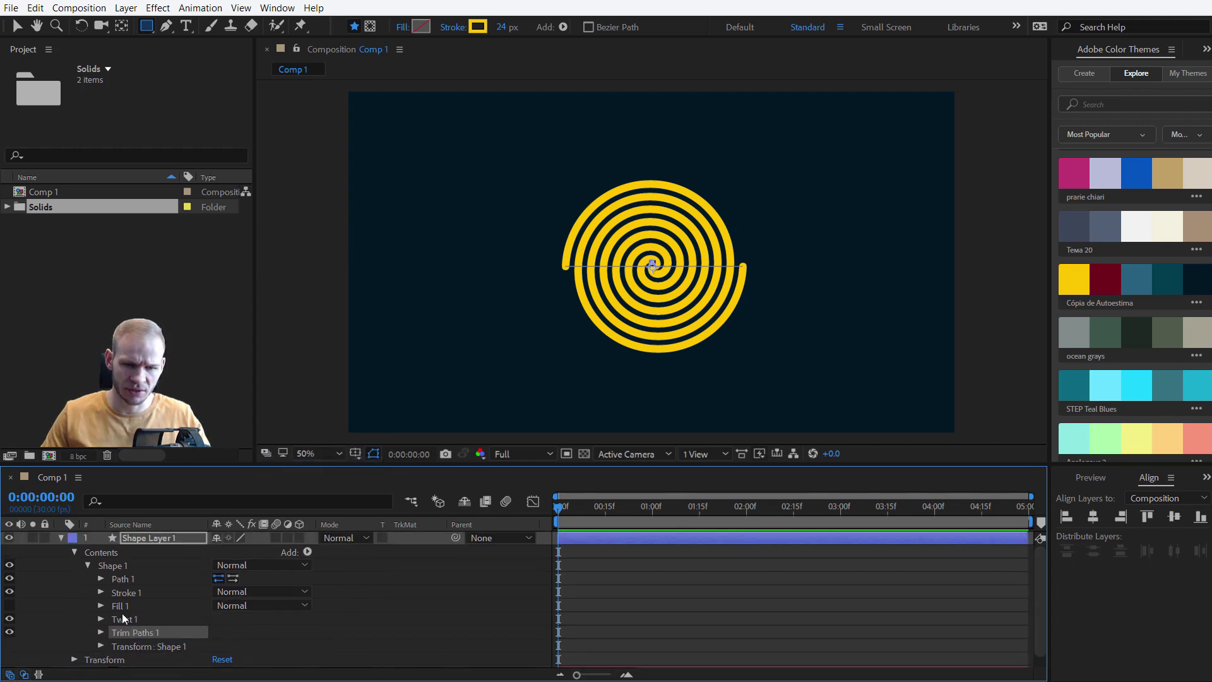
left_click(87, 565)
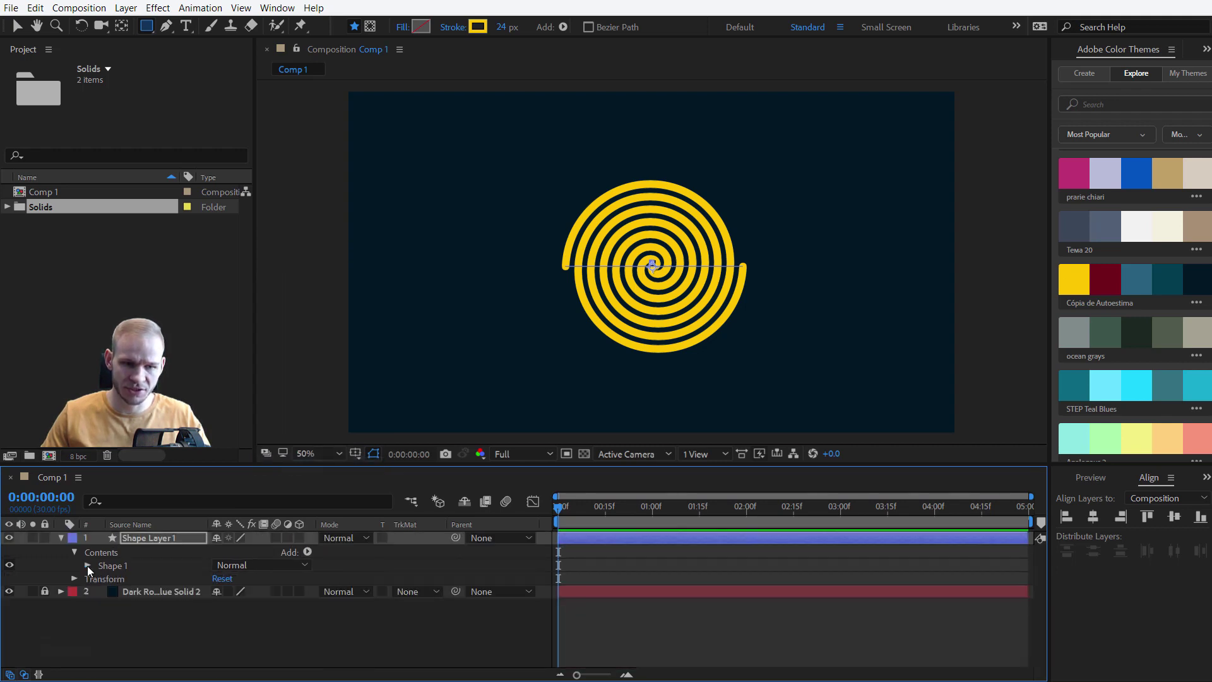
left_click(88, 566)
left_click(101, 632)
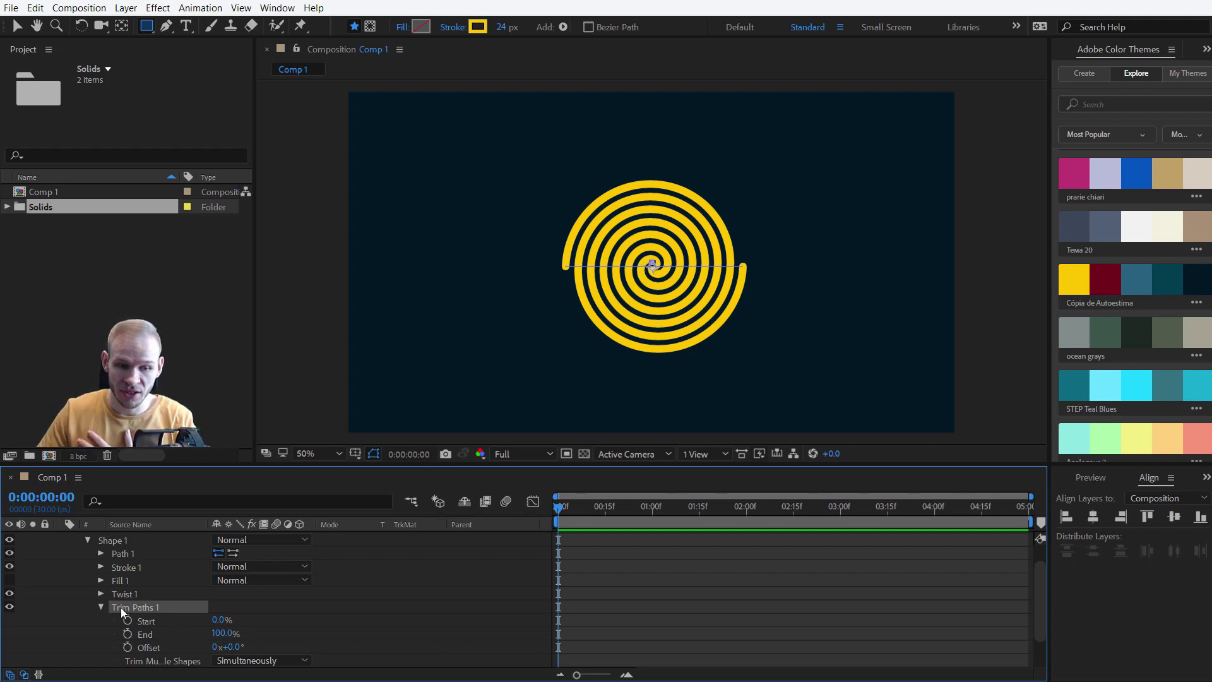
left_click_drag(229, 638, 188, 637)
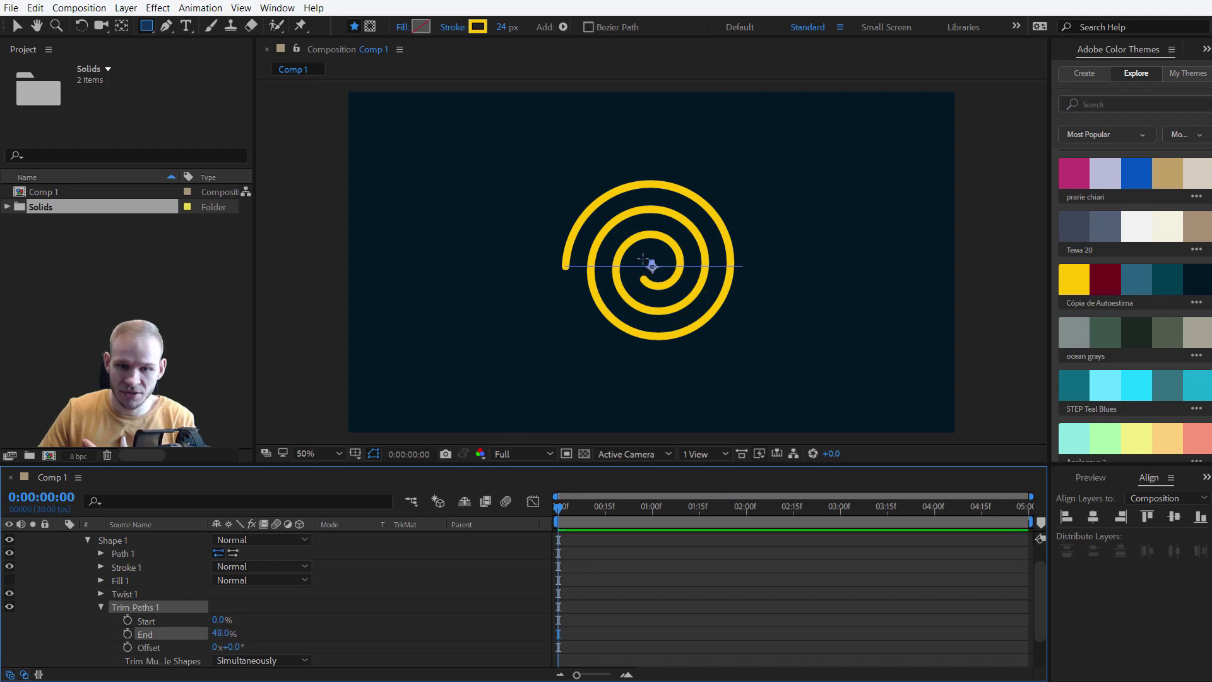
left_click_drag(226, 637, 245, 634)
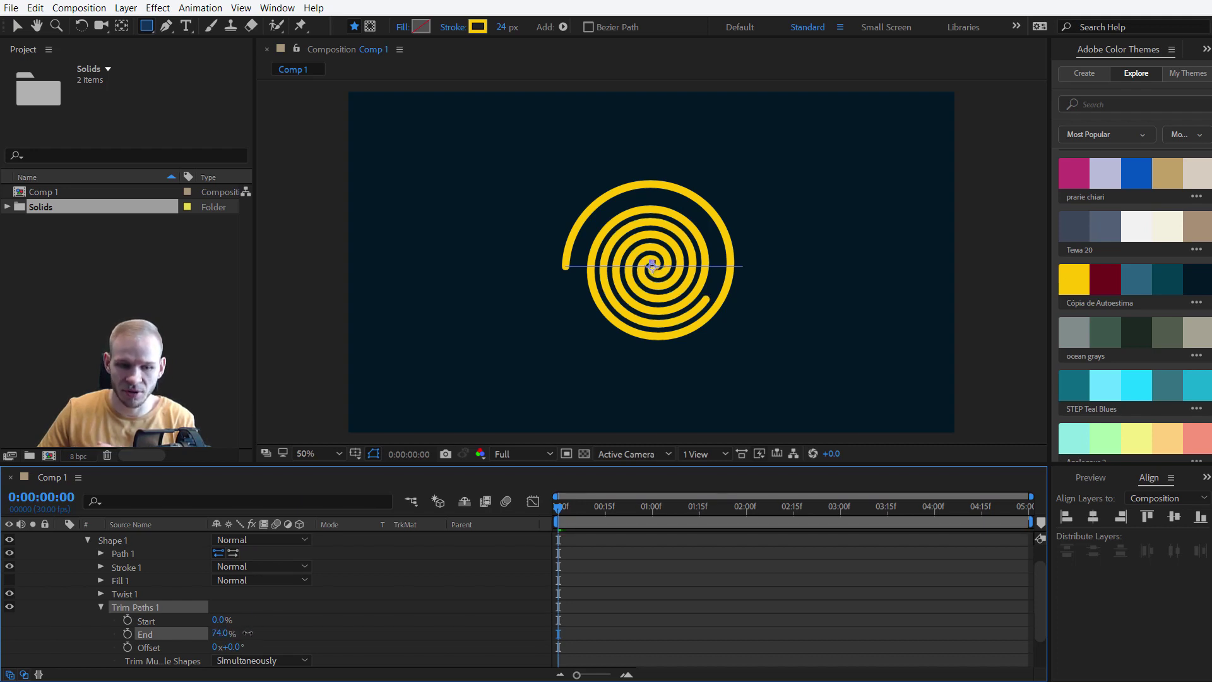
Step: Set trim Start and End to 10% and keyframe End at about 15 frames
left_click(221, 634)
type("50")
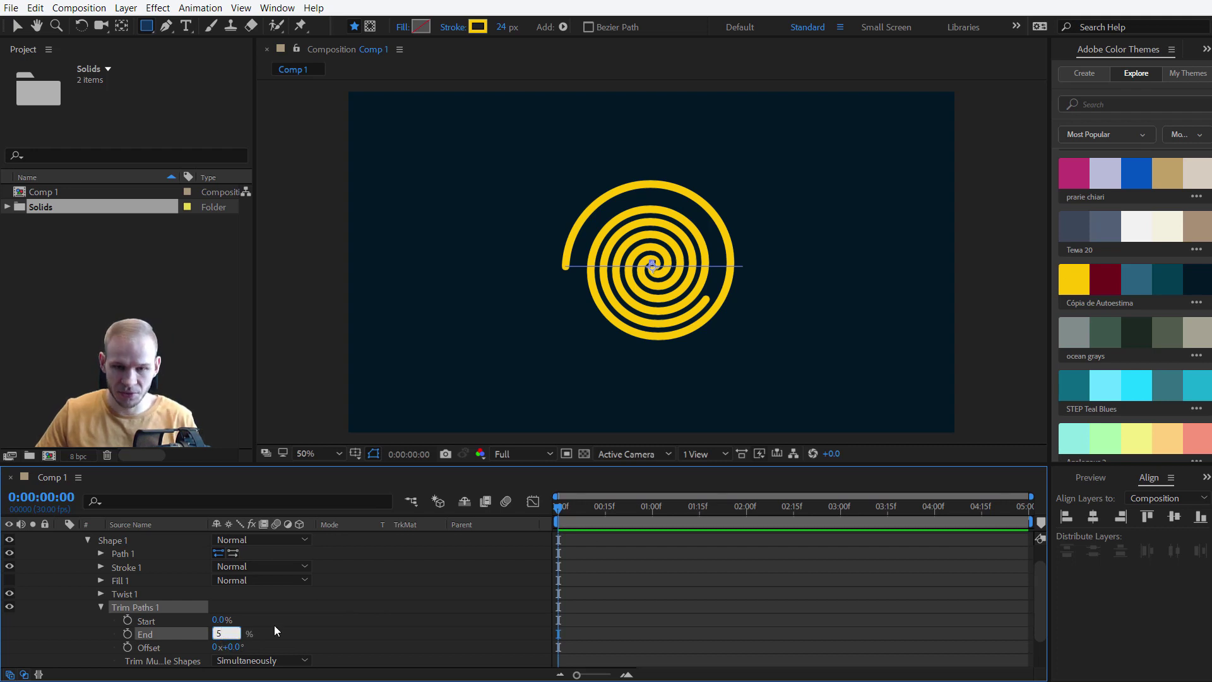
key("Return")
type("10")
key("Return")
left_click_drag(559, 509, 630, 509)
left_click(221, 620)
type("1")
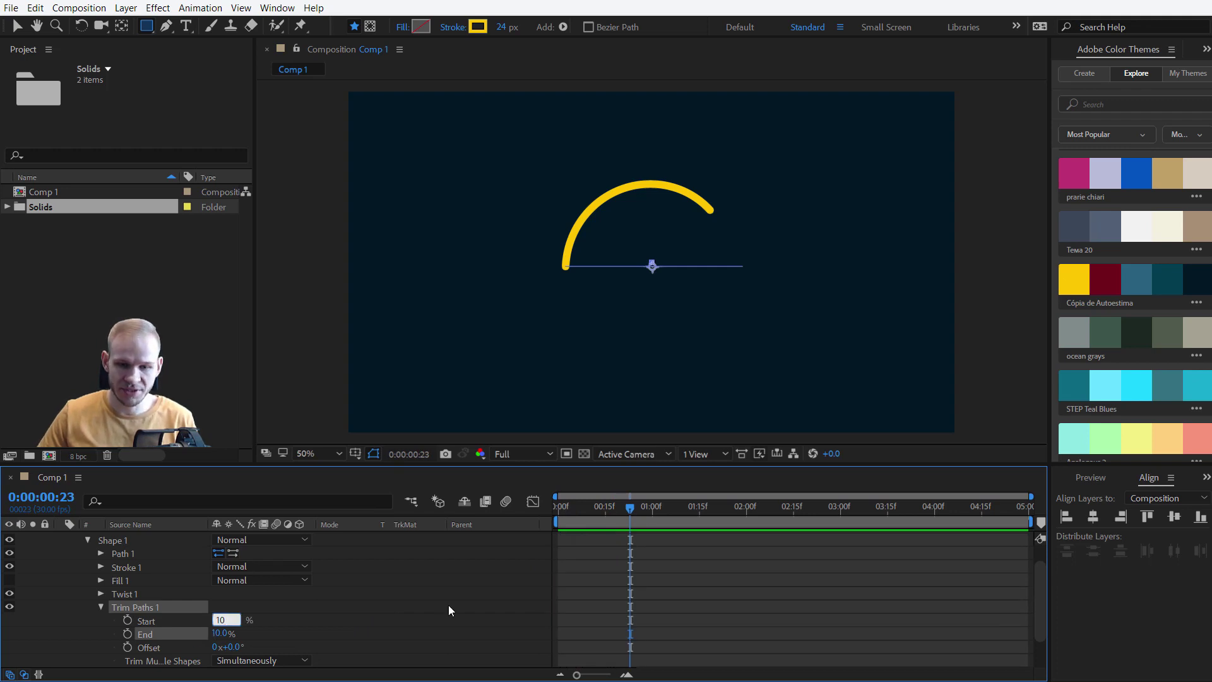
type("0")
key("Return")
left_click(129, 633)
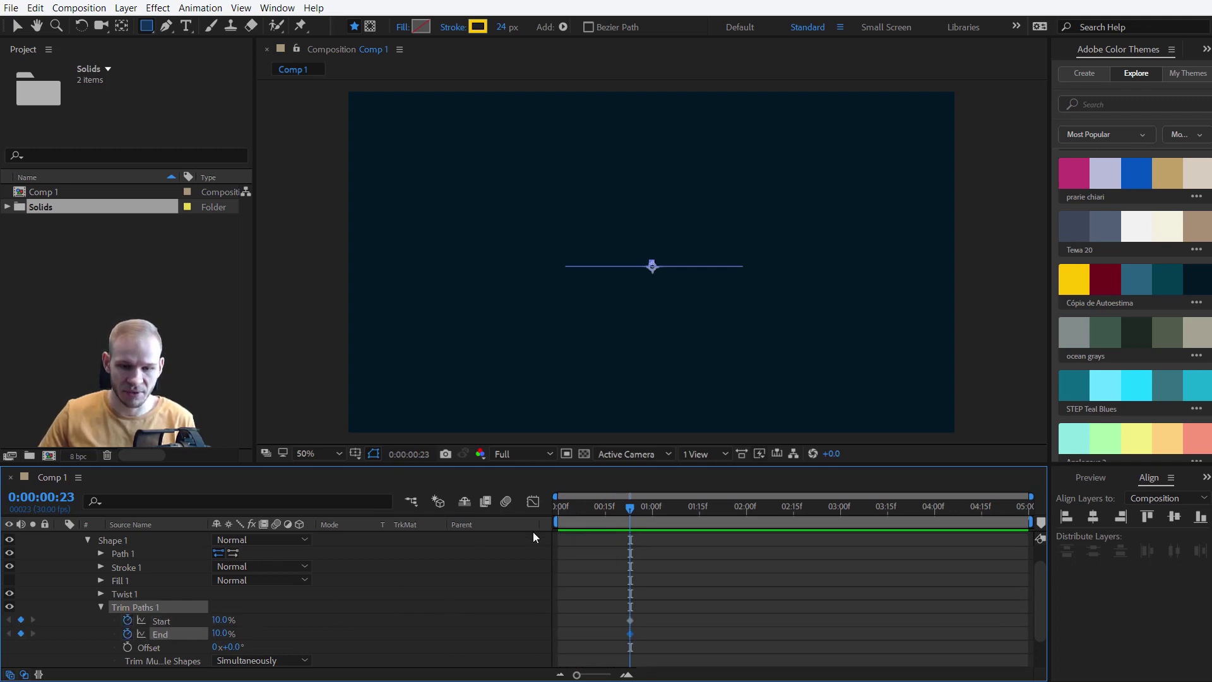
scroll(634, 630, "down", 3)
left_click_drag(632, 596, 593, 592)
Step: Add 50% keyframes for trim Start at 2:25 and End at 2:11
left_click_drag(638, 512, 824, 521)
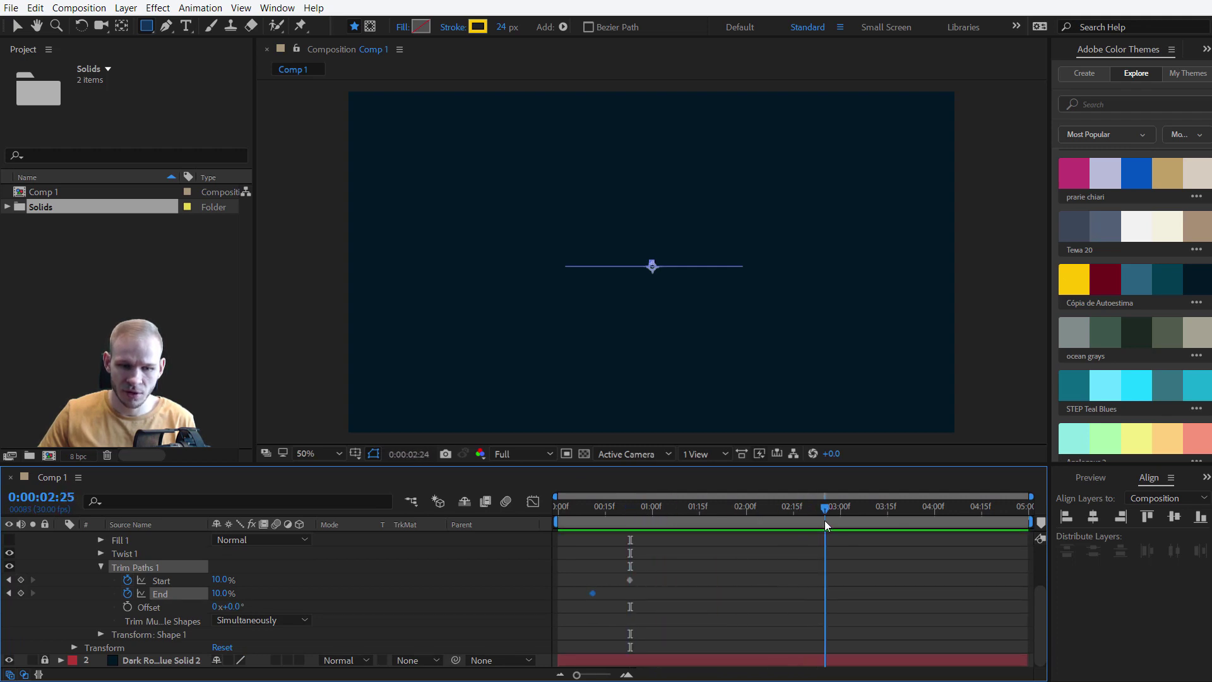
left_click(222, 579)
type("50")
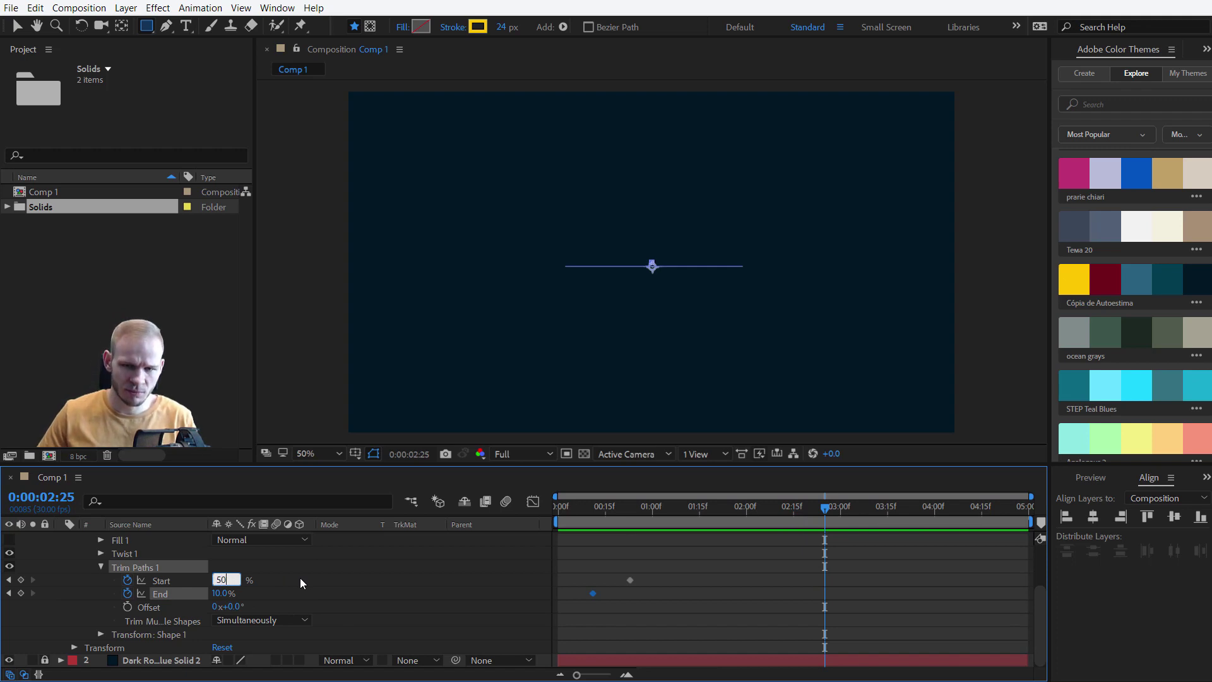
key("Return")
left_click_drag(822, 515, 781, 515)
left_click(222, 593)
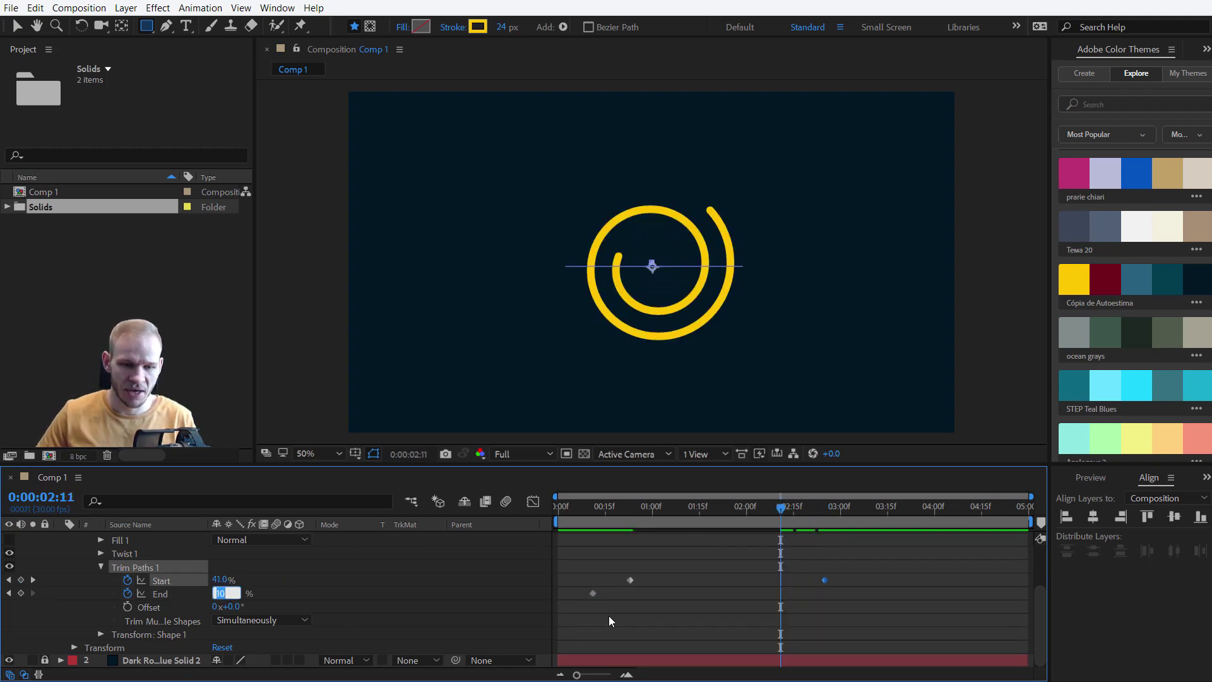
key("Return")
mouse_move(760, 521)
left_mouse_down()
mouse_move(533, 513)
mouse_move(778, 523)
left_mouse_up()
Step: Retime the Start and End keyframes around 2:00–3:18, scrubbing to check the travelling arc
left_click_drag(823, 581, 978, 579)
left_click_drag(769, 506, 919, 553)
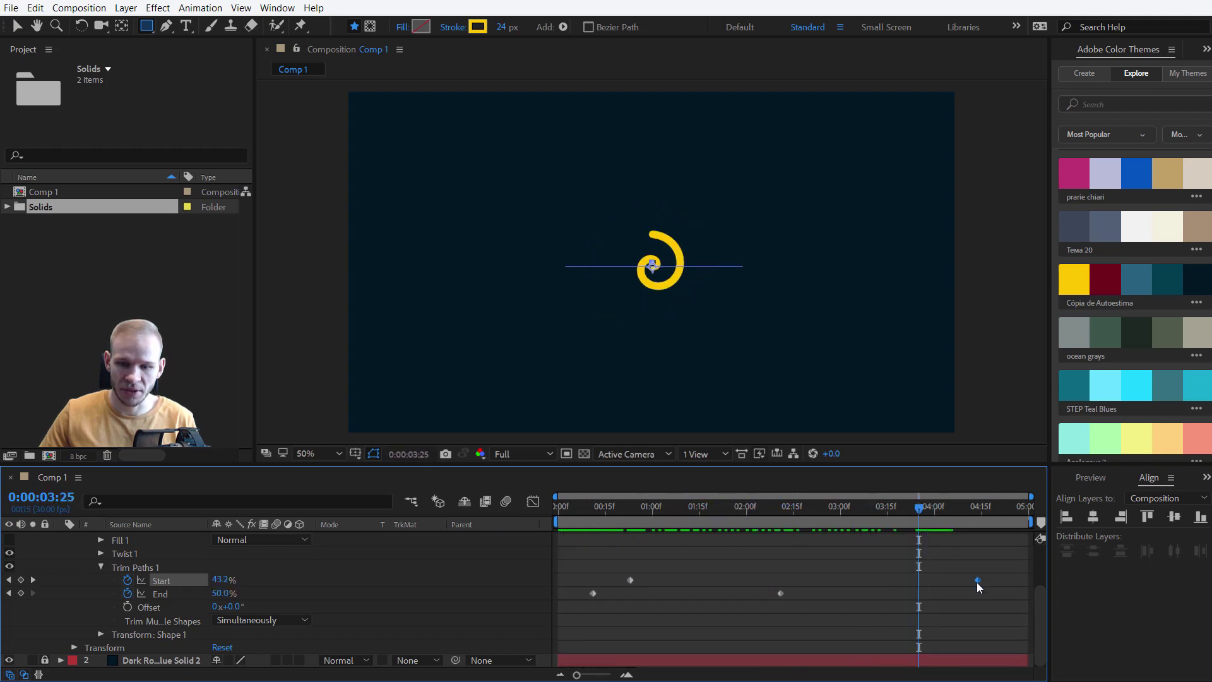
left_click_drag(977, 579, 889, 582)
left_click_drag(781, 594, 890, 593)
mouse_move(868, 508)
left_mouse_down()
mouse_move(639, 533)
mouse_move(875, 542)
left_mouse_up()
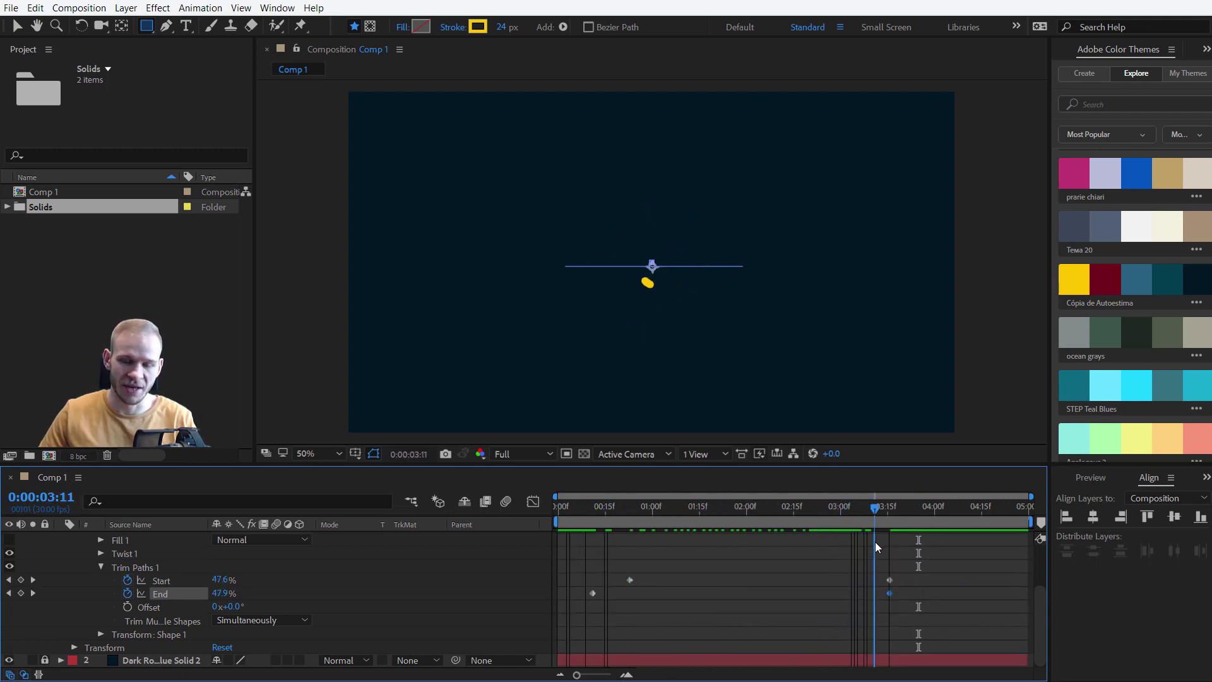
mouse_move(581, 509)
left_mouse_down()
mouse_move(589, 570)
mouse_move(609, 513)
mouse_move(592, 525)
left_mouse_up()
left_click(623, 532)
left_click_drag(630, 580, 759, 581)
left_click_drag(900, 579, 1014, 581)
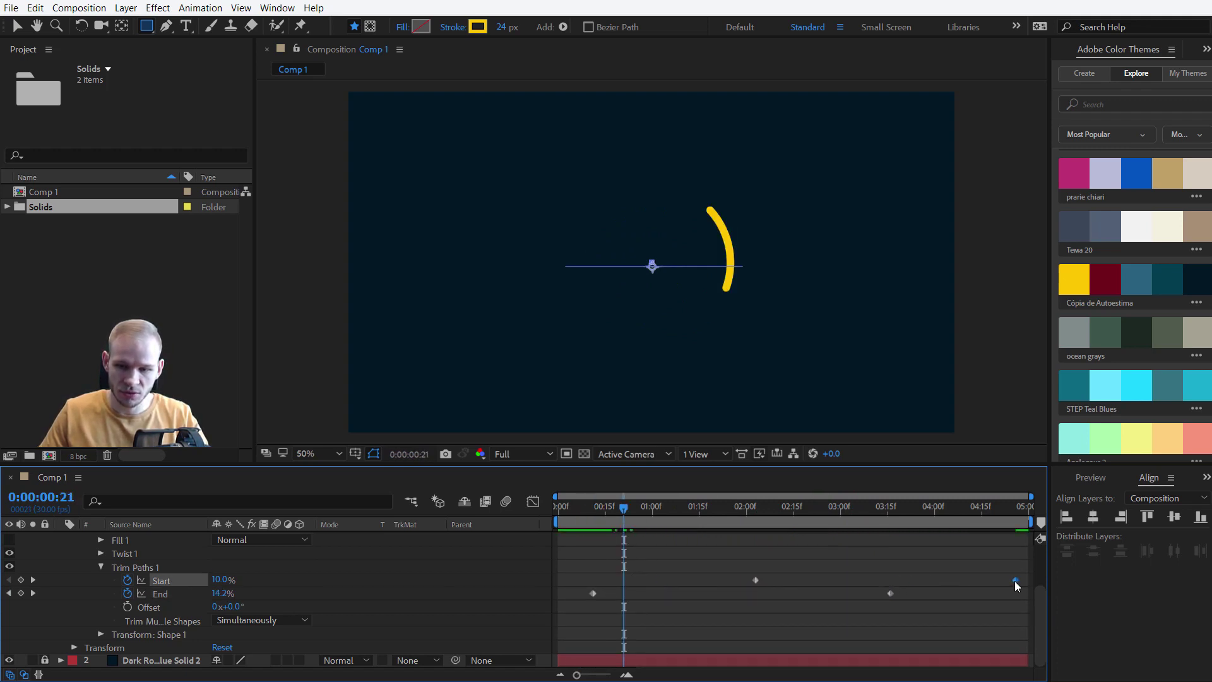
left_click_drag(890, 593, 840, 593)
left_click_drag(587, 514, 551, 513)
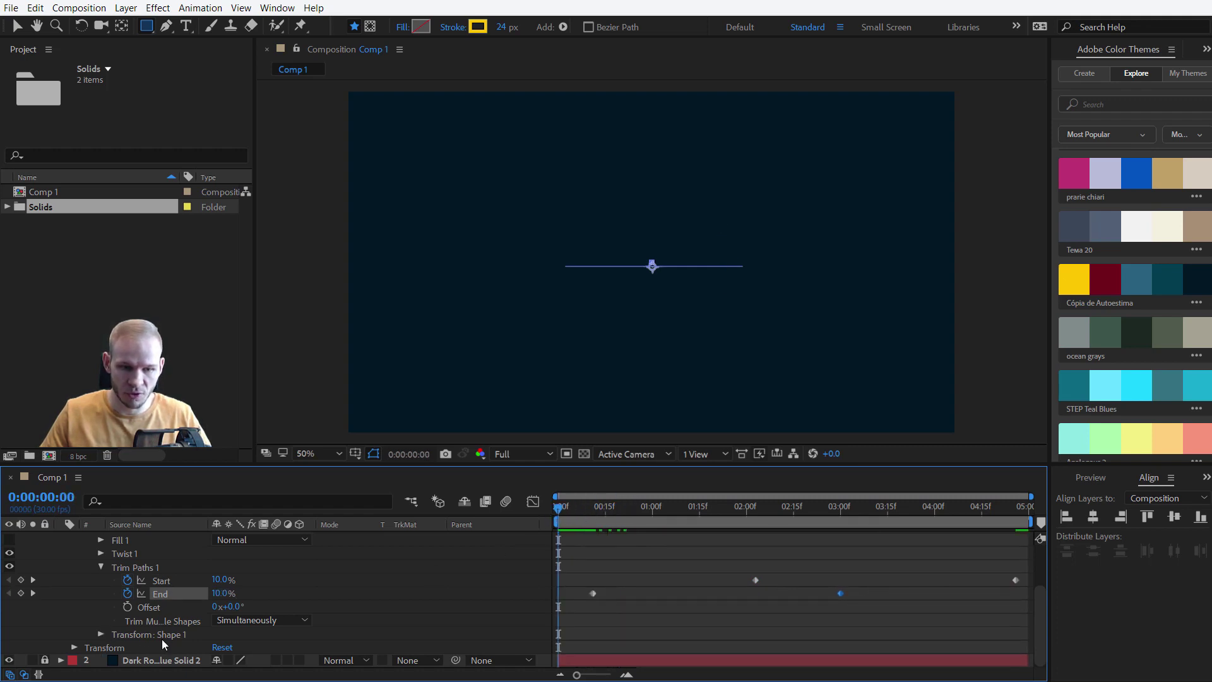
Step: Keyframe Shape 1's Rotation from 0° at 0:00:00:10 to one full turn at 4:12
left_click(101, 634)
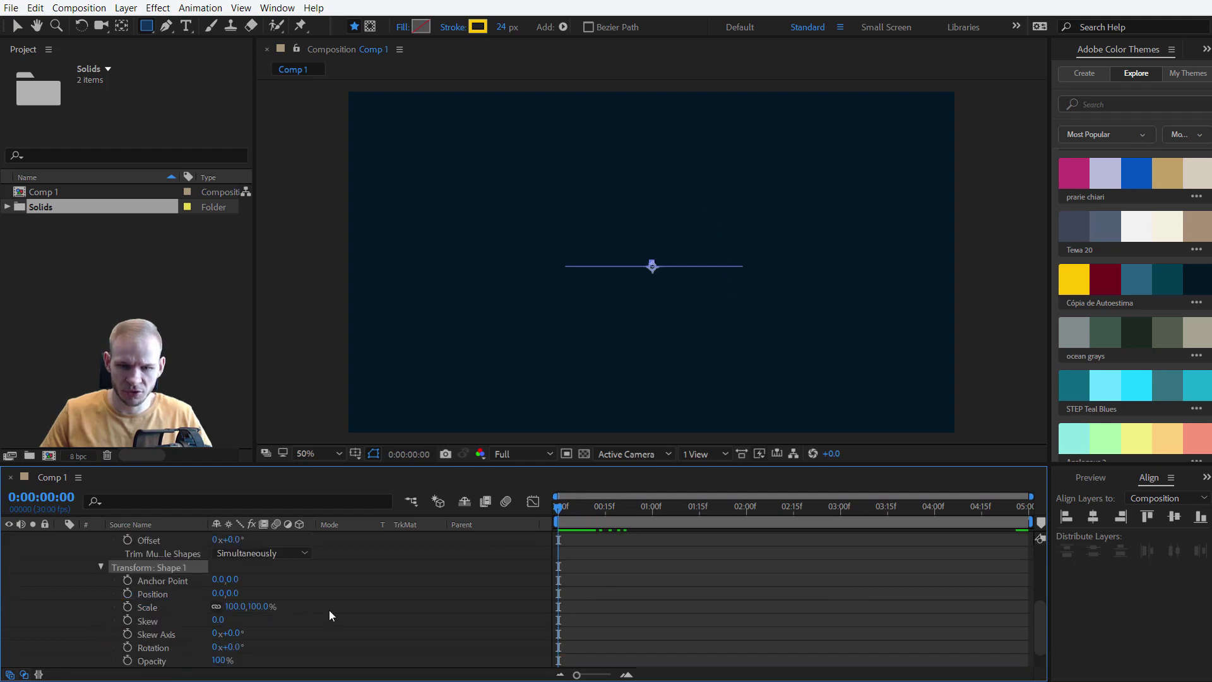
key("shift+Page_Down")
left_click(127, 647)
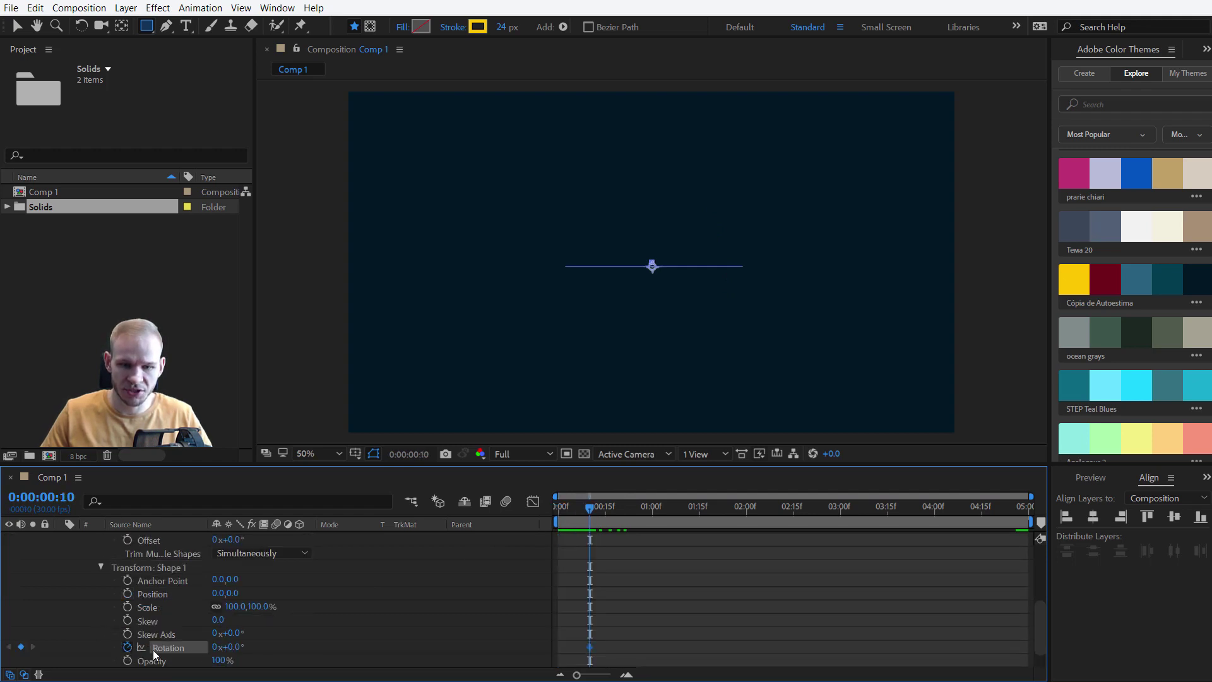
left_click_drag(600, 513, 971, 508)
left_click(228, 647)
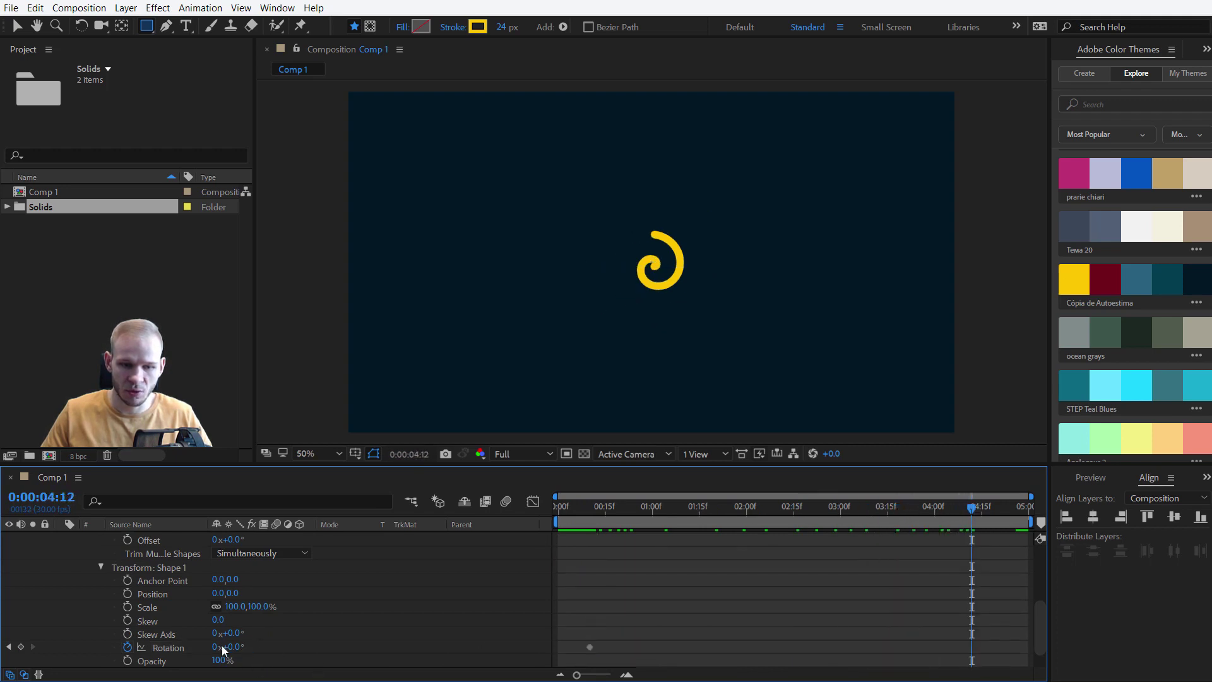
key("F2")
left_click(216, 647)
type("1")
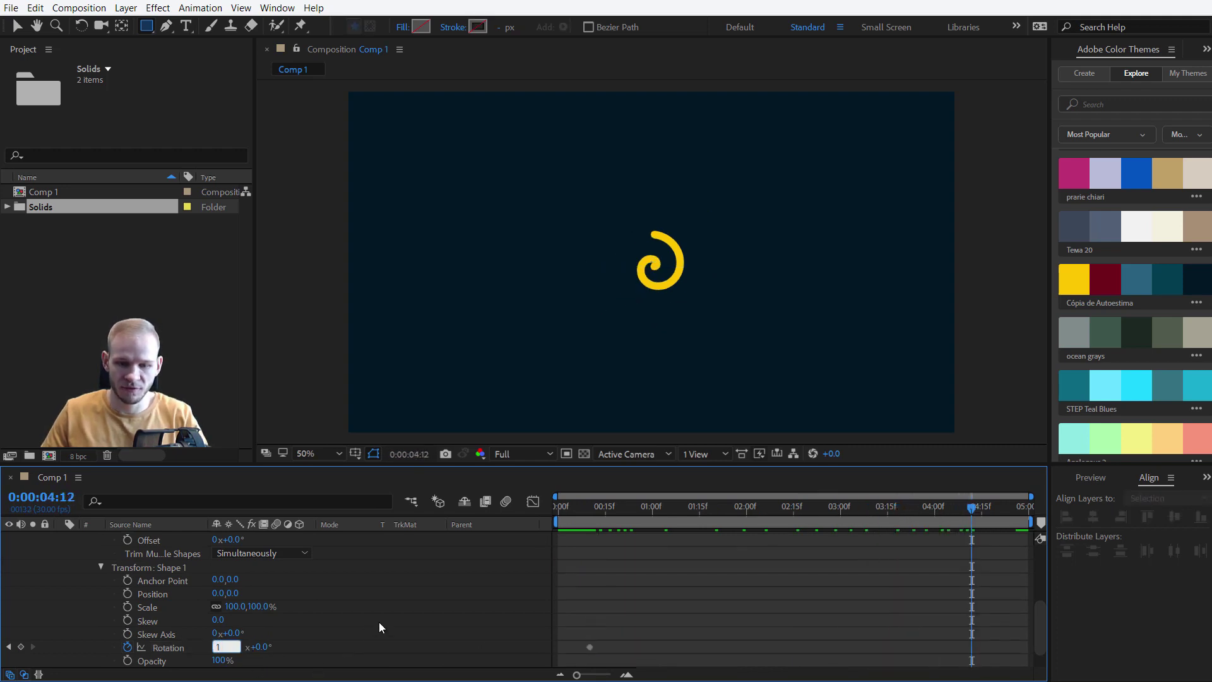
key("Return")
left_click(636, 522)
Step: Preview the rotating spiral from the start of the composition
left_click(555, 521)
key("space")
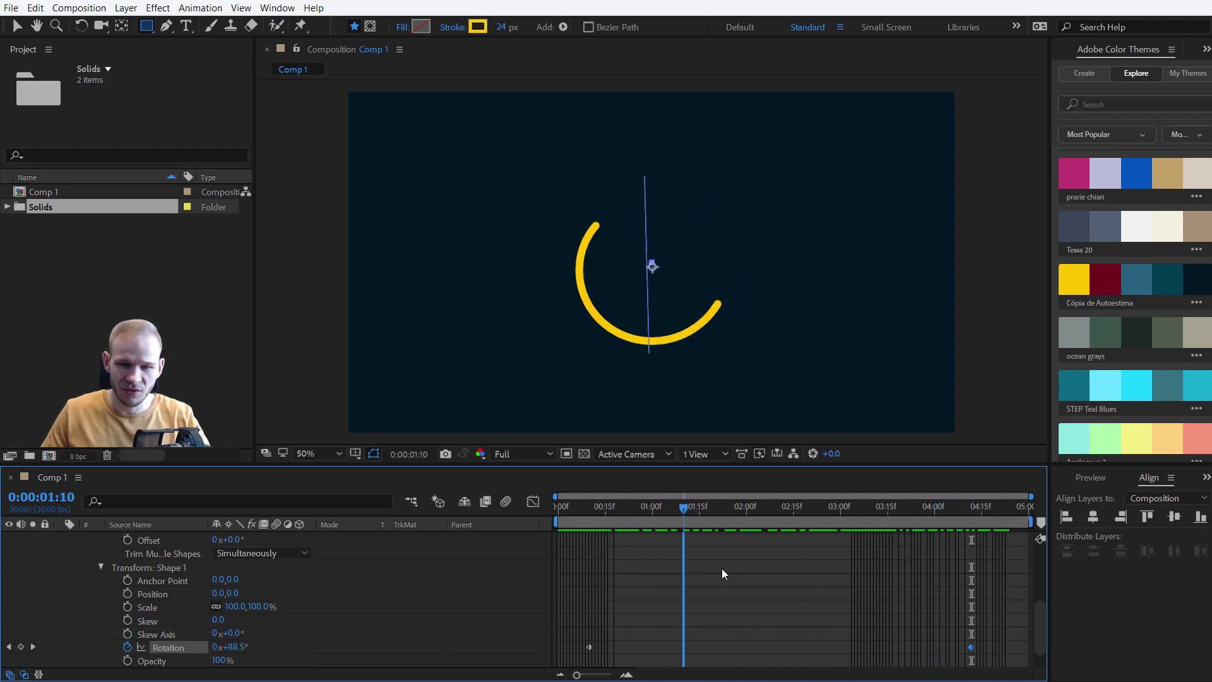
left_click_drag(808, 570, 852, 575)
Step: Keyframe Stroke 1's width from 24 at 3:04 down to 0 at 4:05
scroll(311, 641, "up", 3)
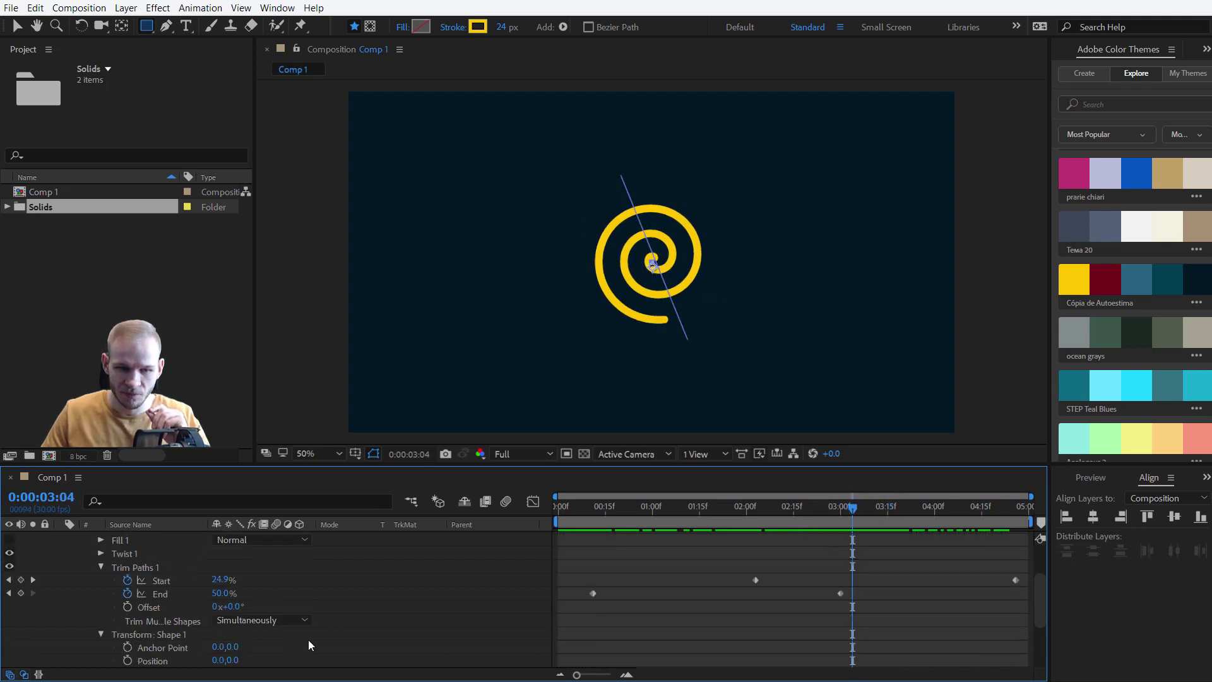
scroll(101, 603, "up", 5)
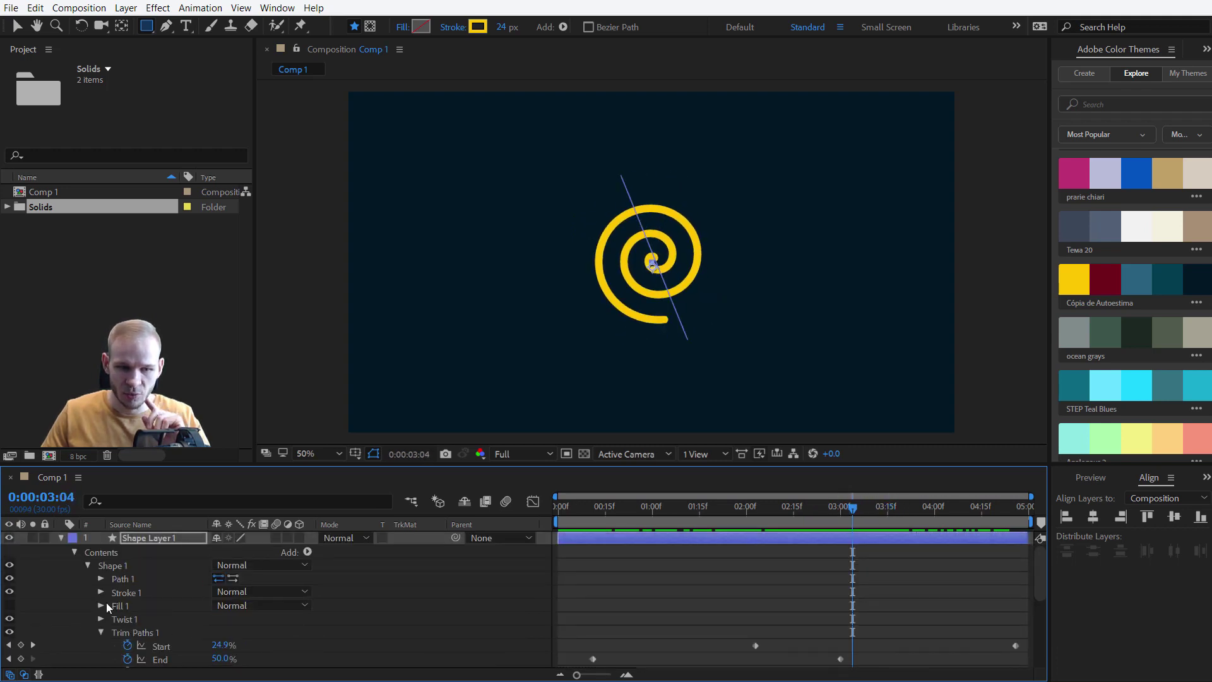
scroll(97, 605, "down", 2)
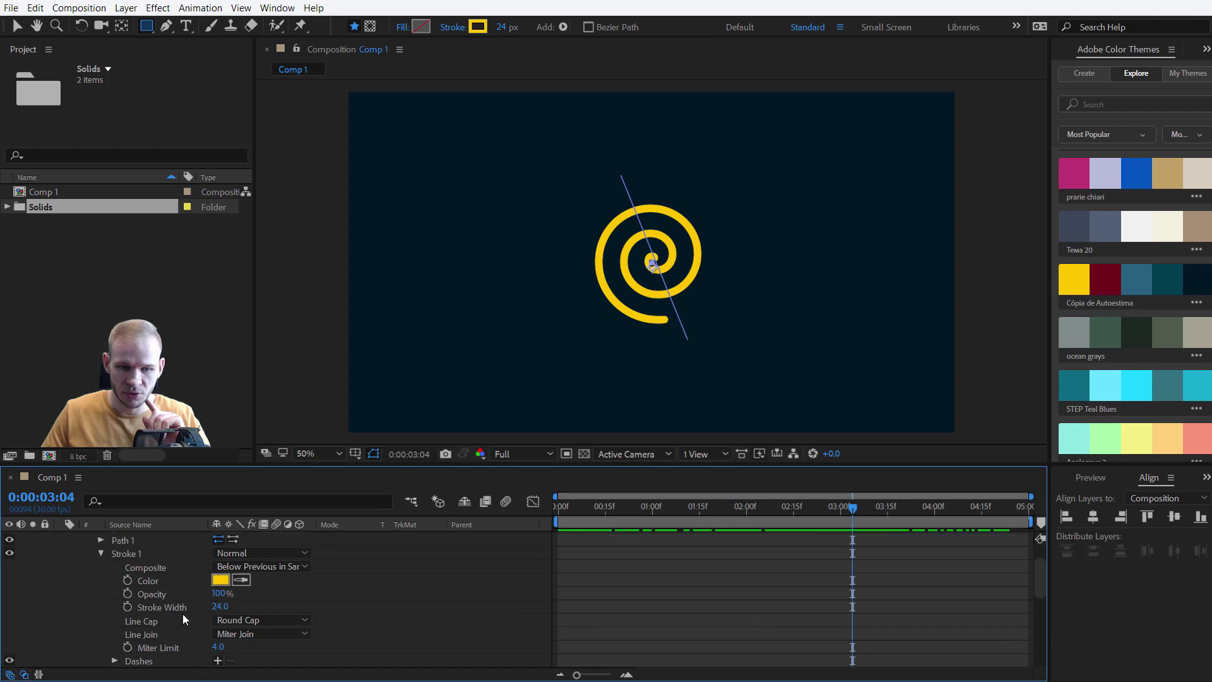
left_click(128, 607)
mouse_move(853, 507)
left_mouse_down()
mouse_move(950, 516)
mouse_move(885, 522)
mouse_move(843, 597)
mouse_move(815, 598)
mouse_move(939, 603)
mouse_move(563, 601)
left_mouse_up()
left_click(220, 606)
type("0")
key("Return")
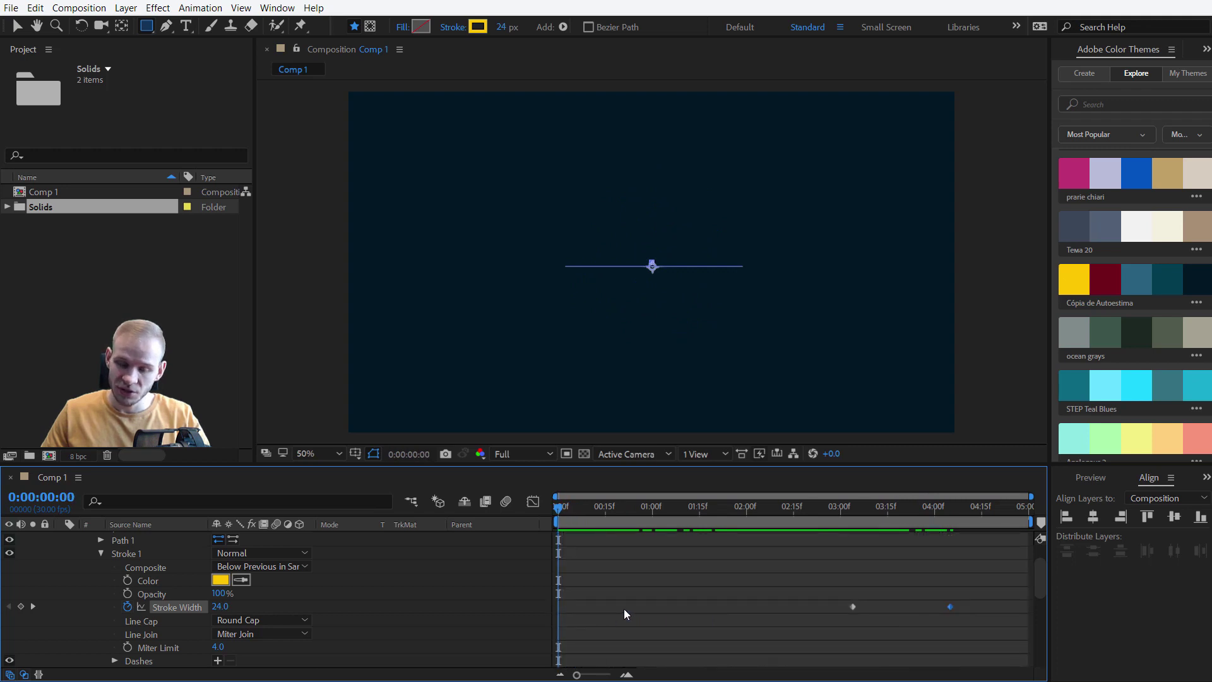
scroll(624, 608, "up", 1)
Step: Reveal the animated properties and shift trim Start to about 2:10 and End to about 3:10
key("u")
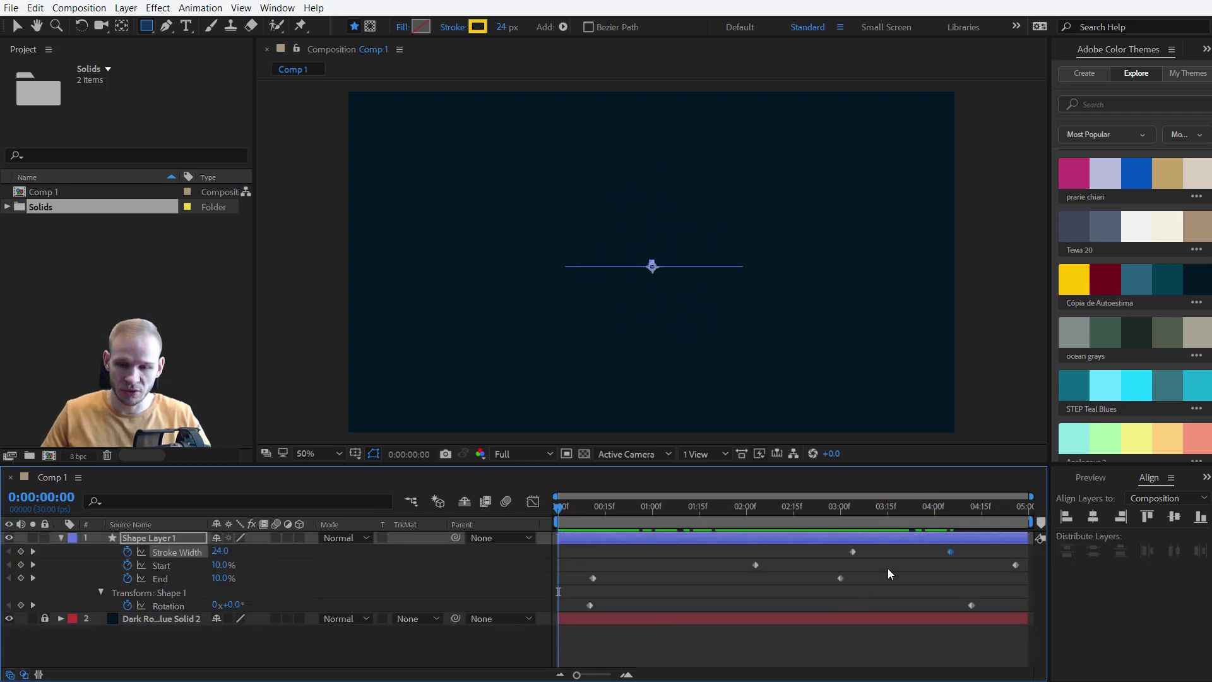
left_click(762, 556)
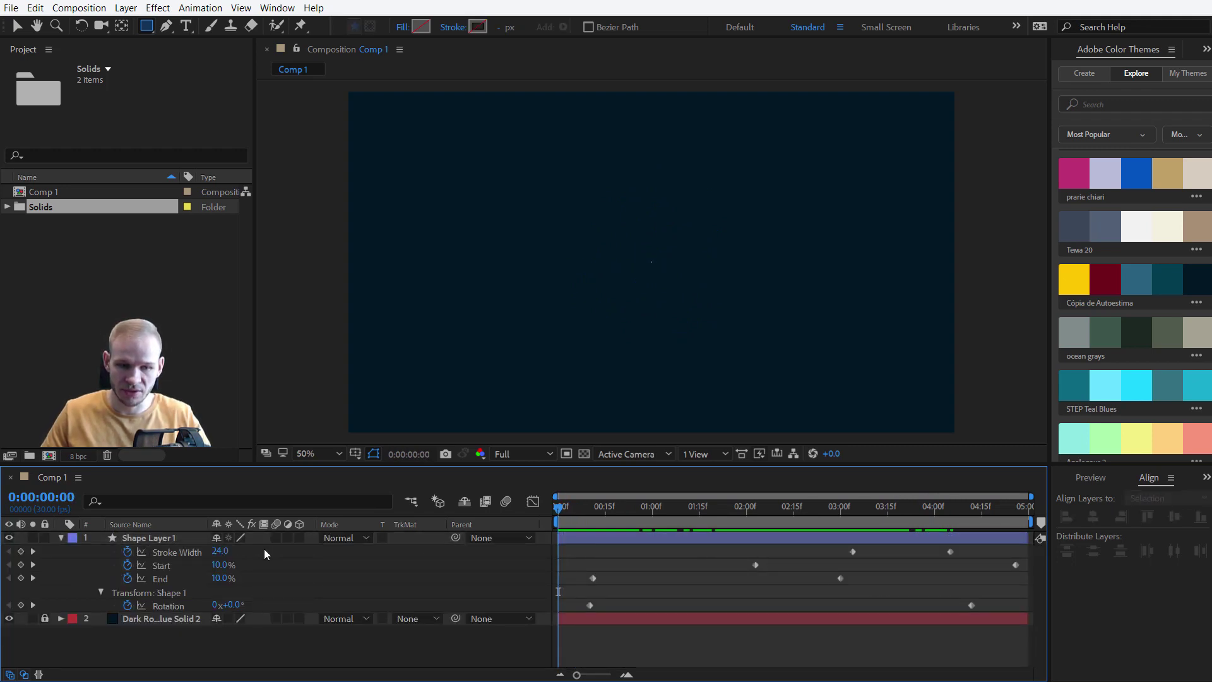
left_click(172, 578)
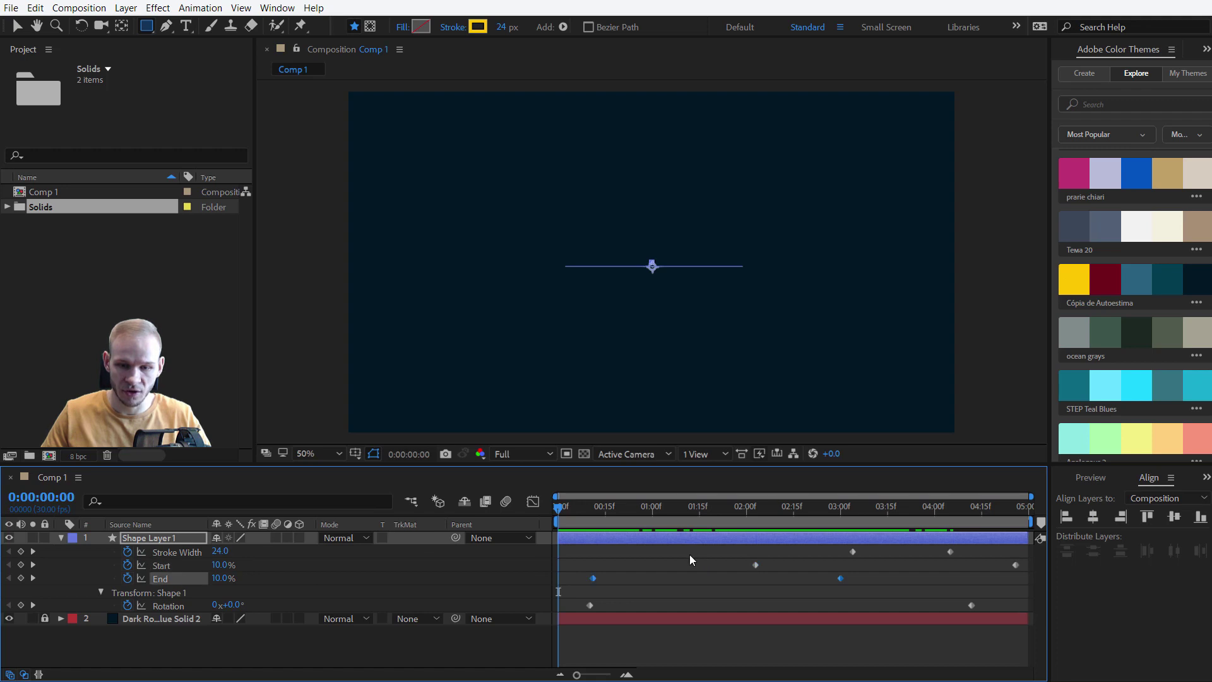
left_click_drag(574, 518, 668, 522)
left_click_drag(754, 567, 822, 572)
left_click_drag(664, 514, 825, 533)
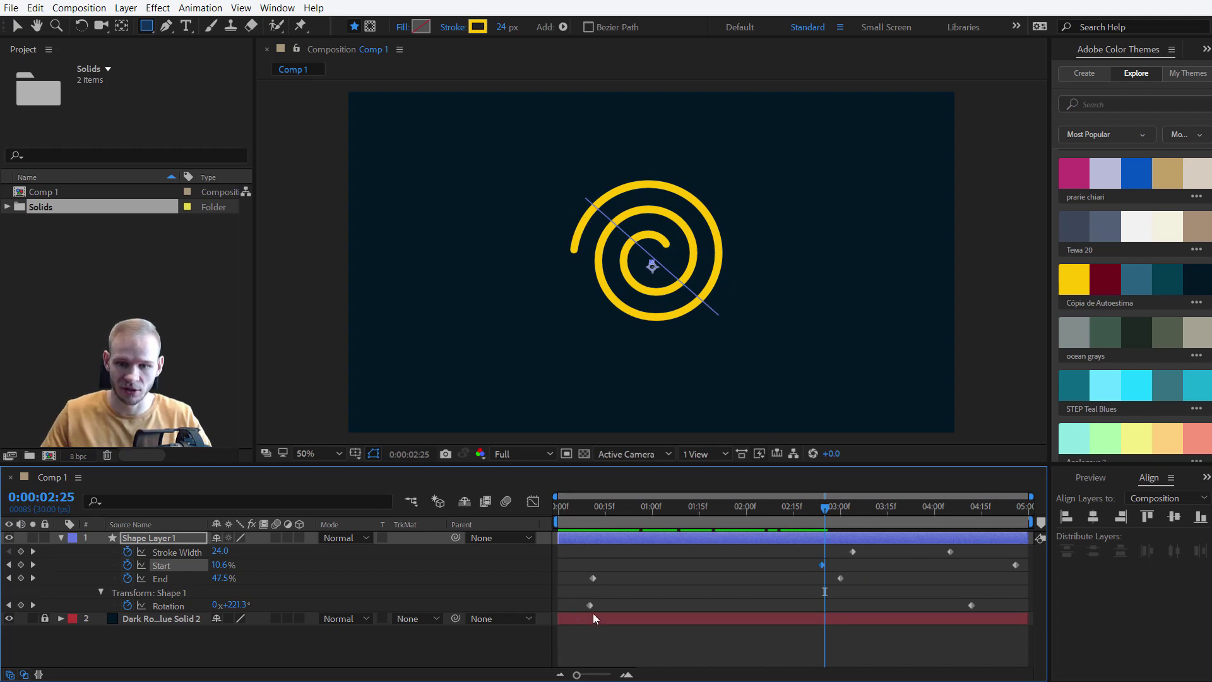
left_click(828, 509)
mouse_move(828, 508)
left_mouse_down()
mouse_move(915, 513)
mouse_move(862, 510)
left_mouse_up()
left_click_drag(840, 578, 777, 565)
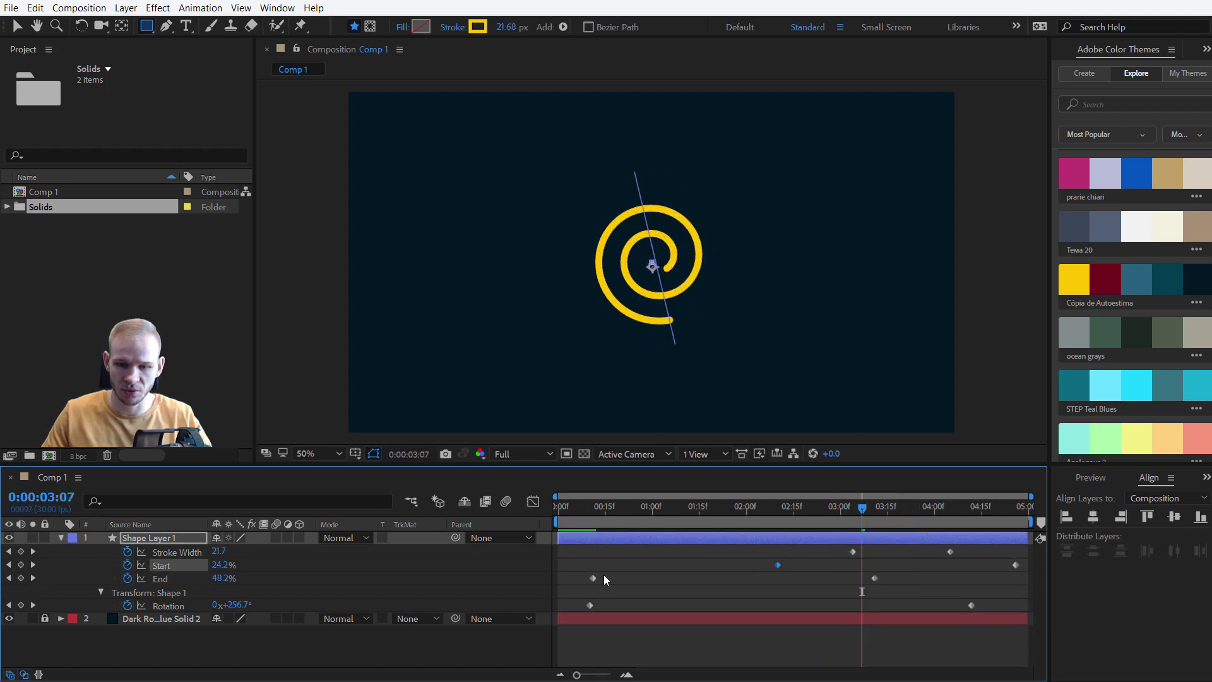
key("space")
key("space")
Step: Duplicate Shape Layer 1 and shift the copy's bar so it starts slightly later
key("u")
left_click(60, 538)
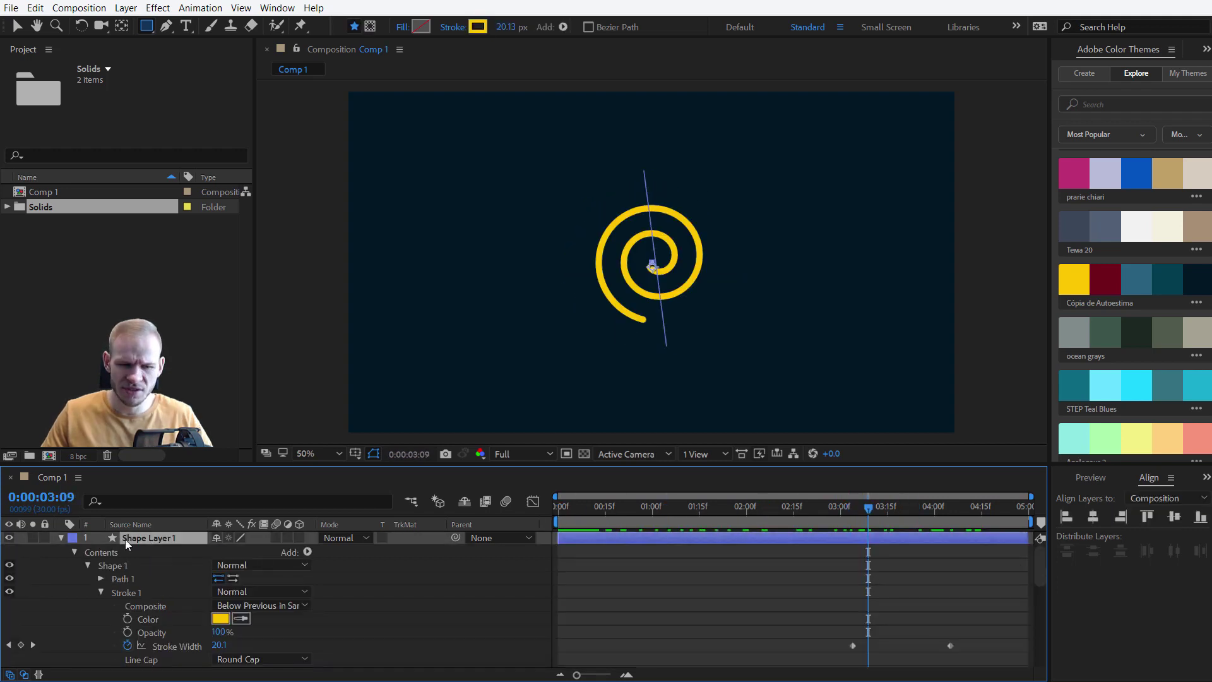
left_click(61, 537)
key("ctrl+d")
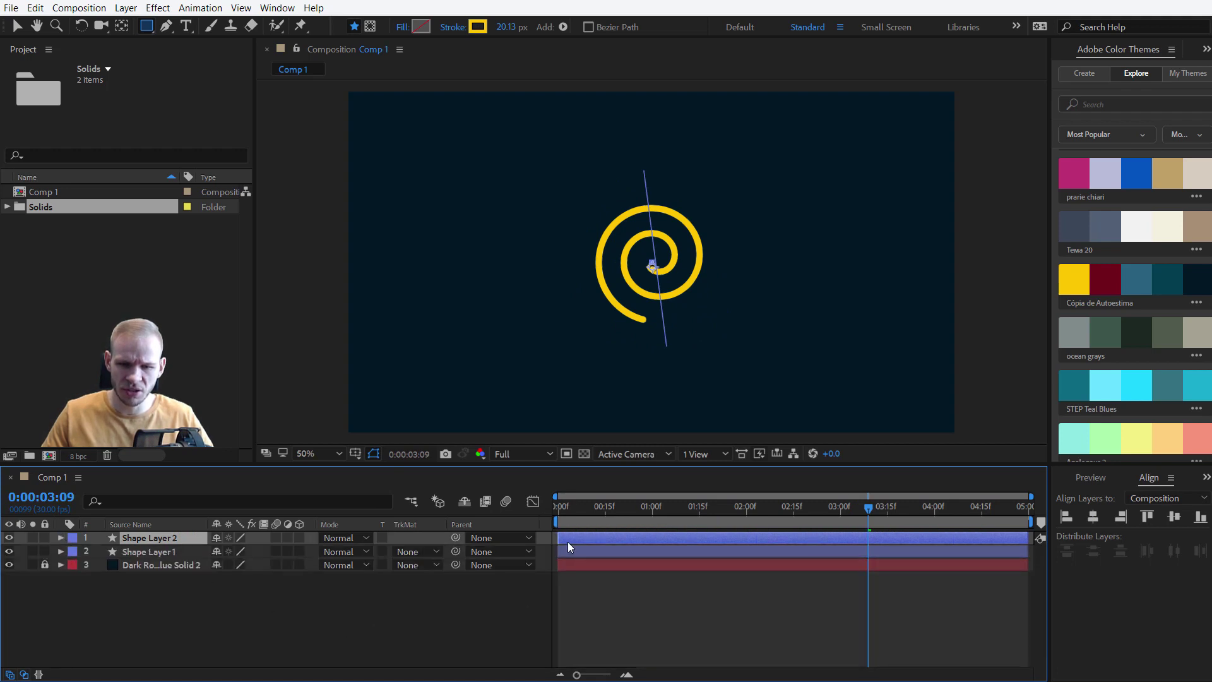
left_click_drag(571, 539, 606, 537)
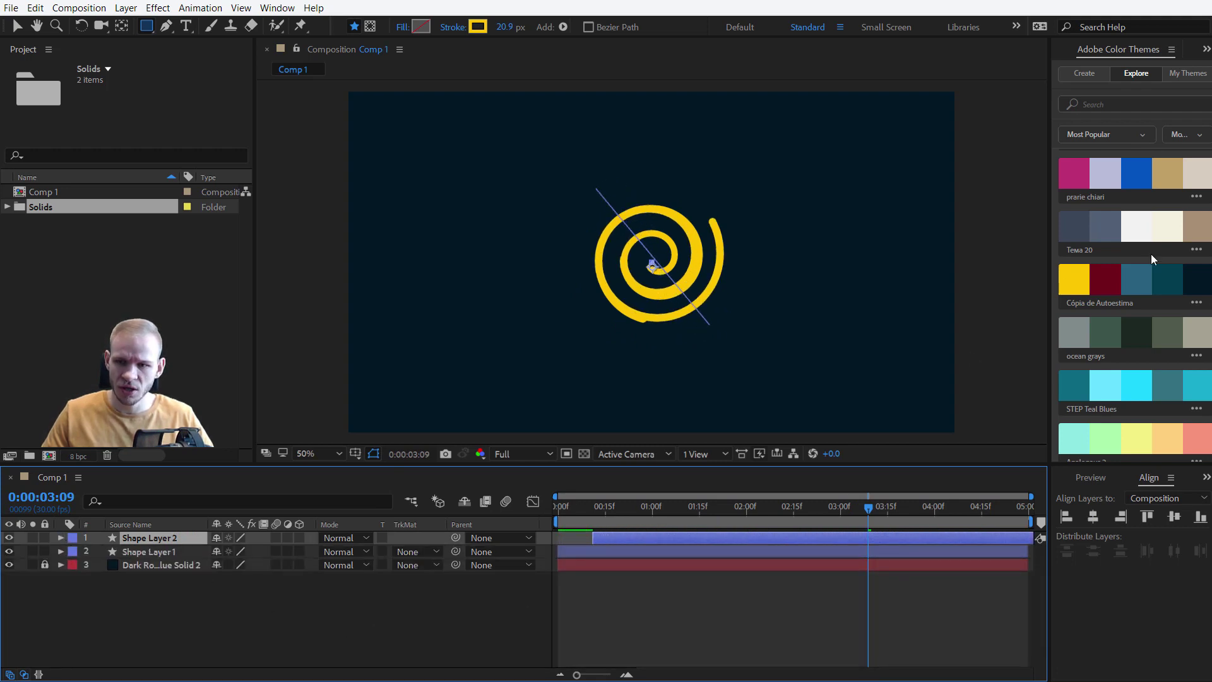
Step: Set the copy's stroke colour to dark red 73021B using the eyedropper
left_click(478, 27)
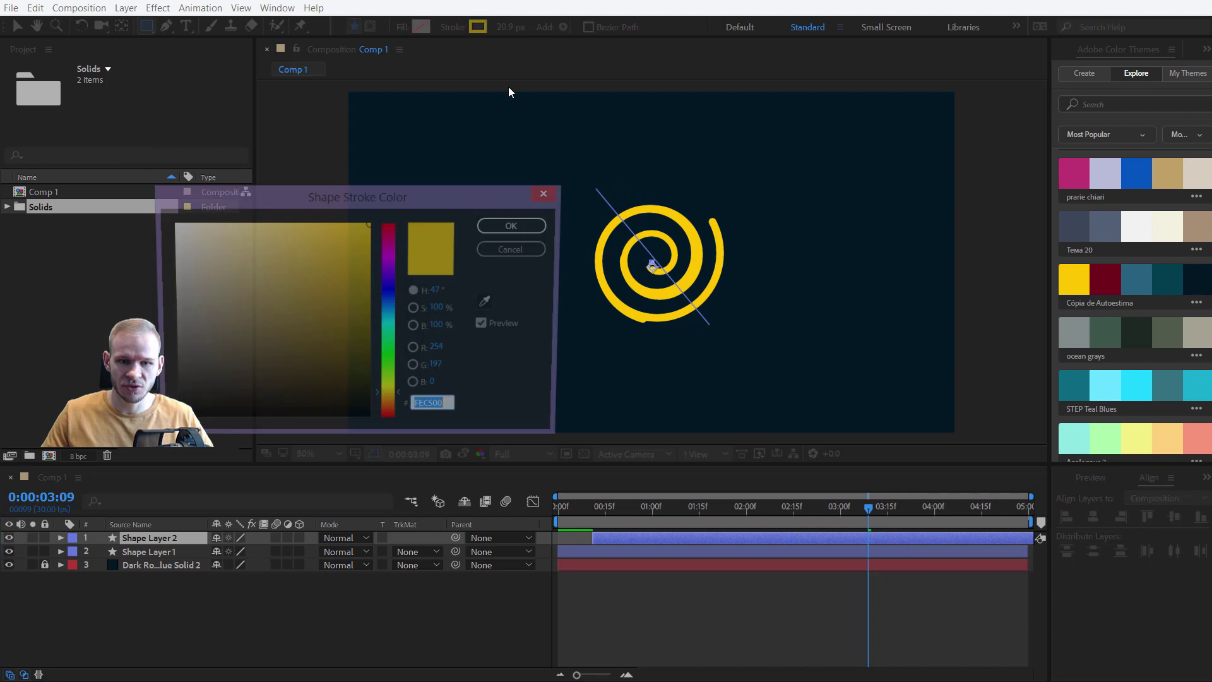
left_click(493, 302)
left_click(1105, 279)
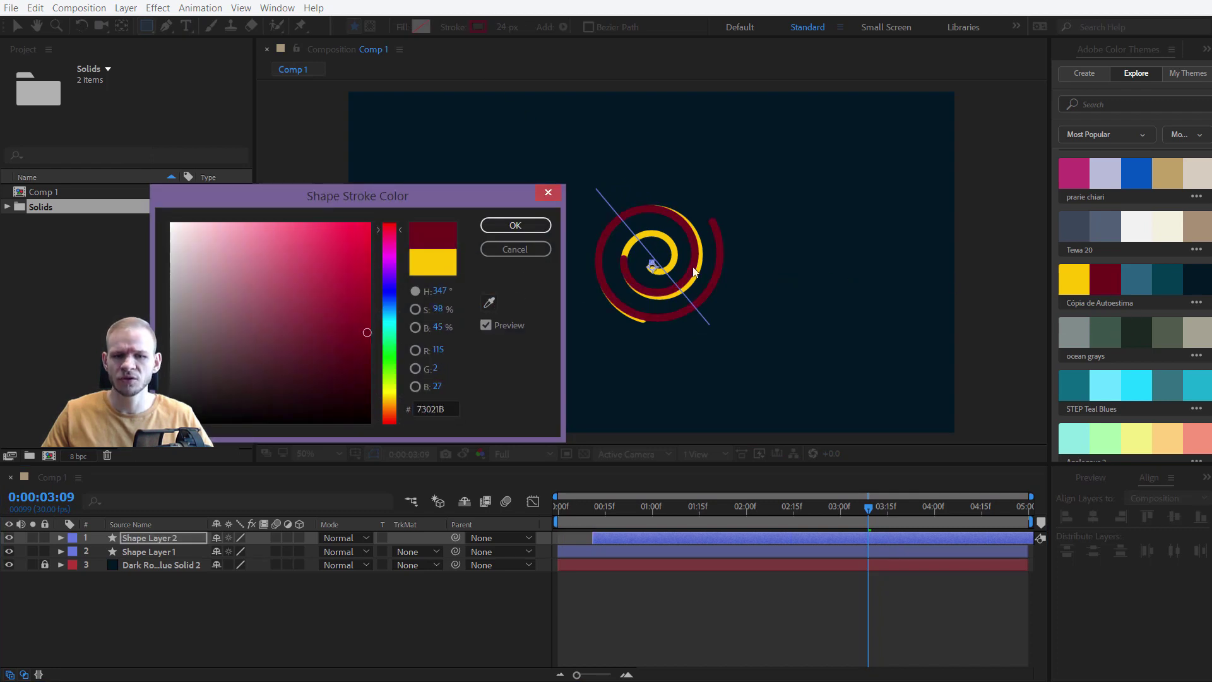
left_click(515, 226)
Step: Rewind to the composition start and preview both spirals
key("v")
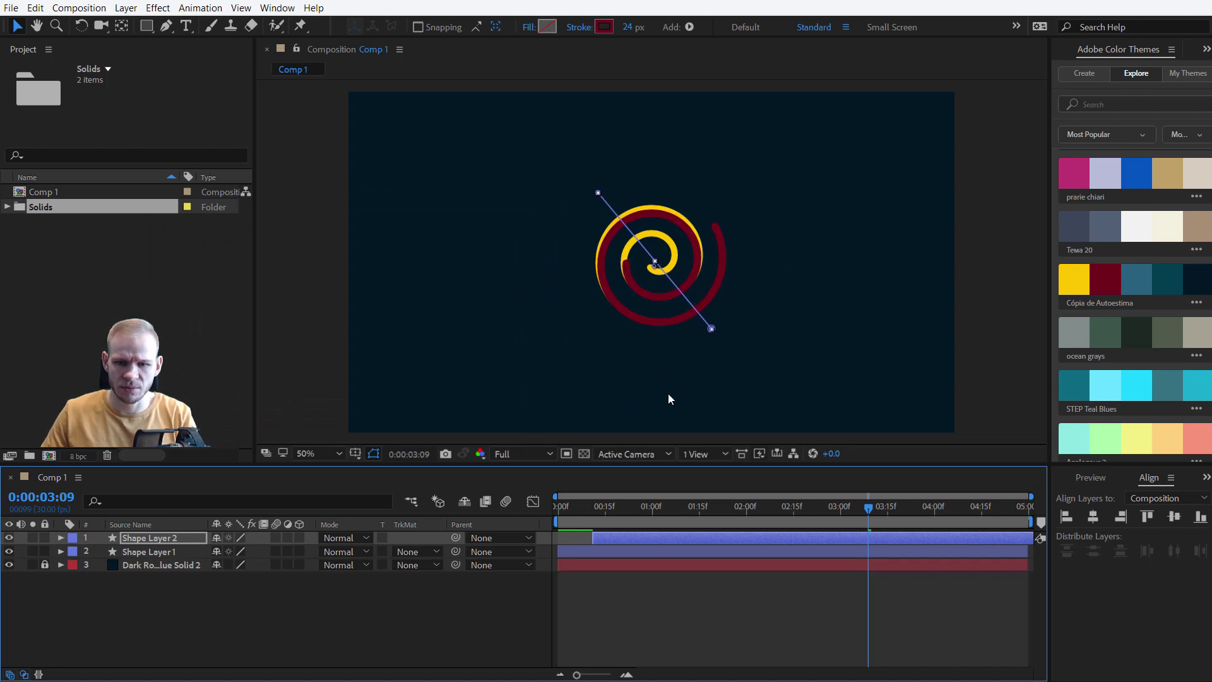
left_click_drag(654, 517, 487, 510)
key("space")
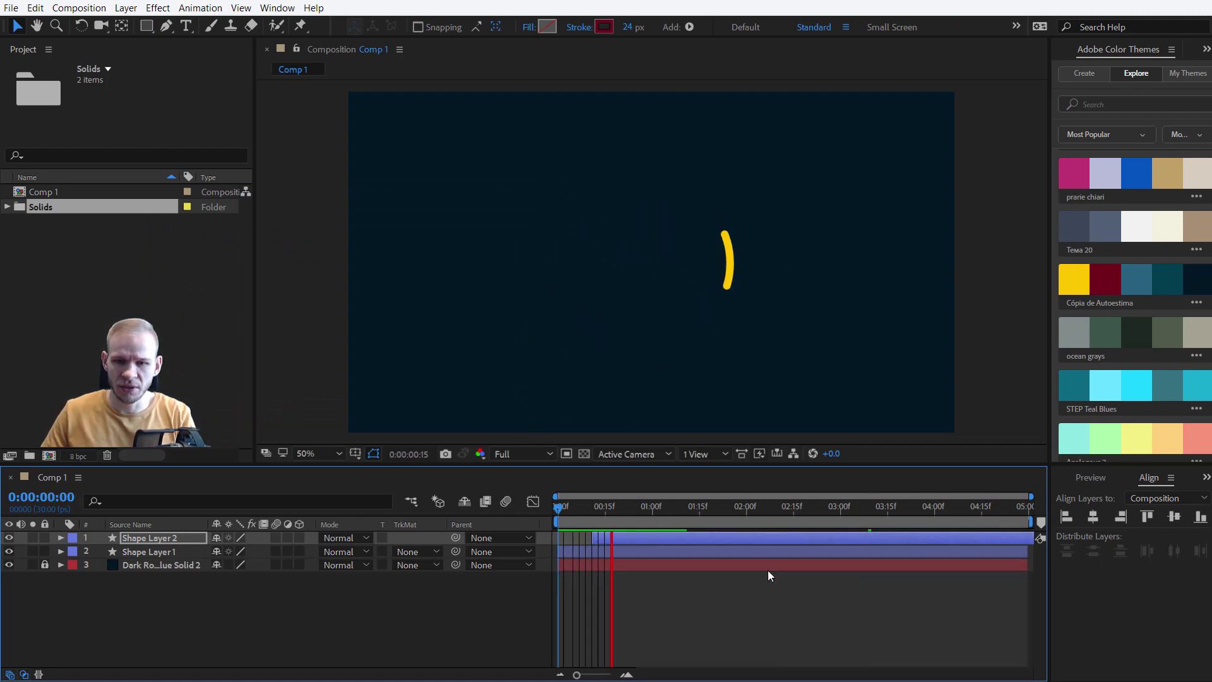